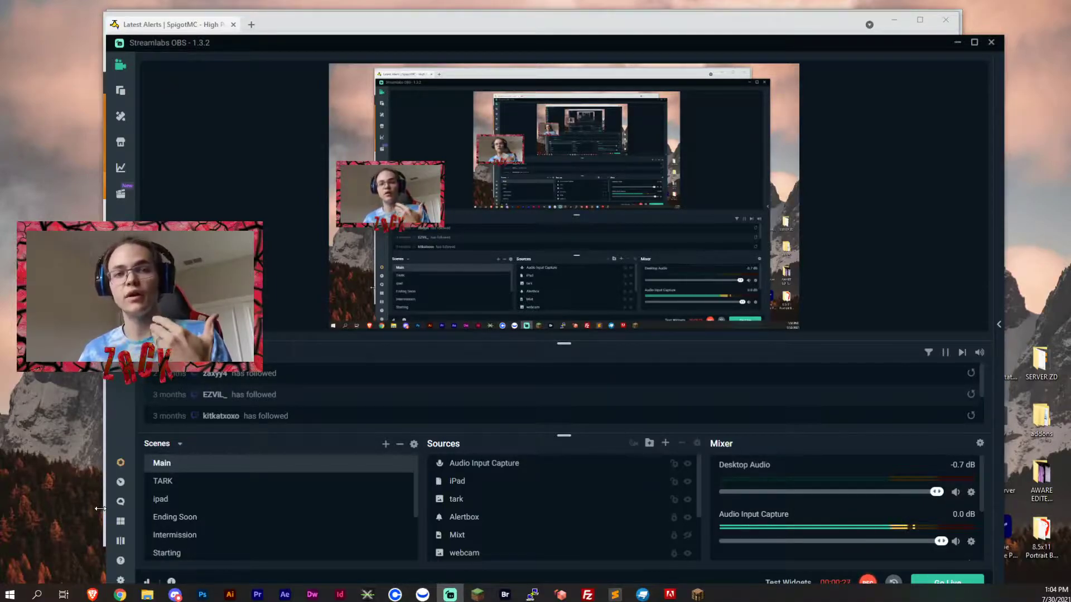
Switch to the browser and open the latest Oraxen resource update from the SpigotMC alerts.
key("alt+Tab")
scroll(306, 350, "down", 2)
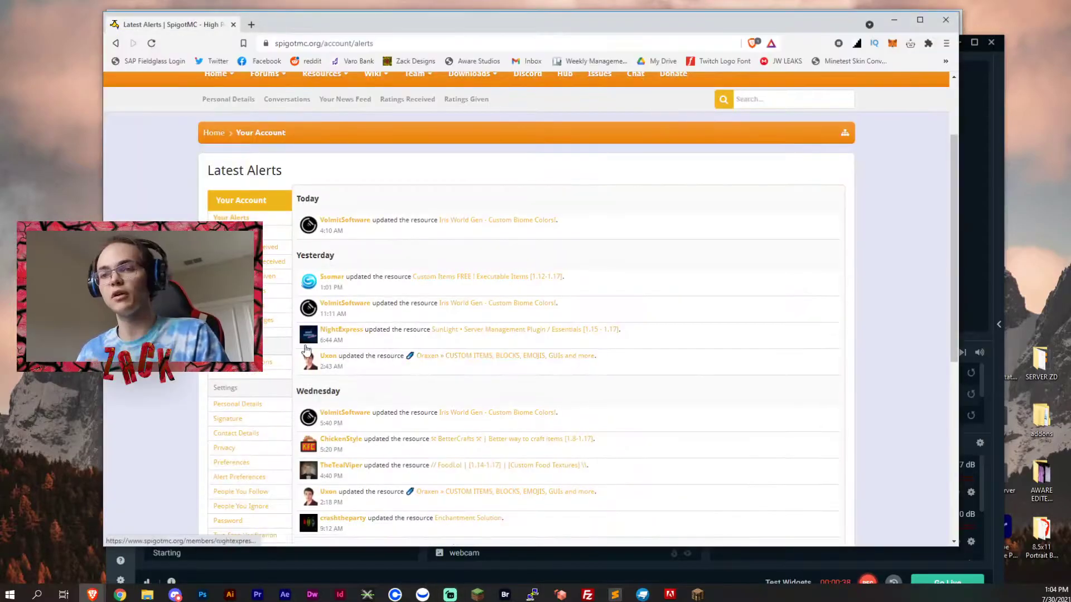
triple_click(308, 354)
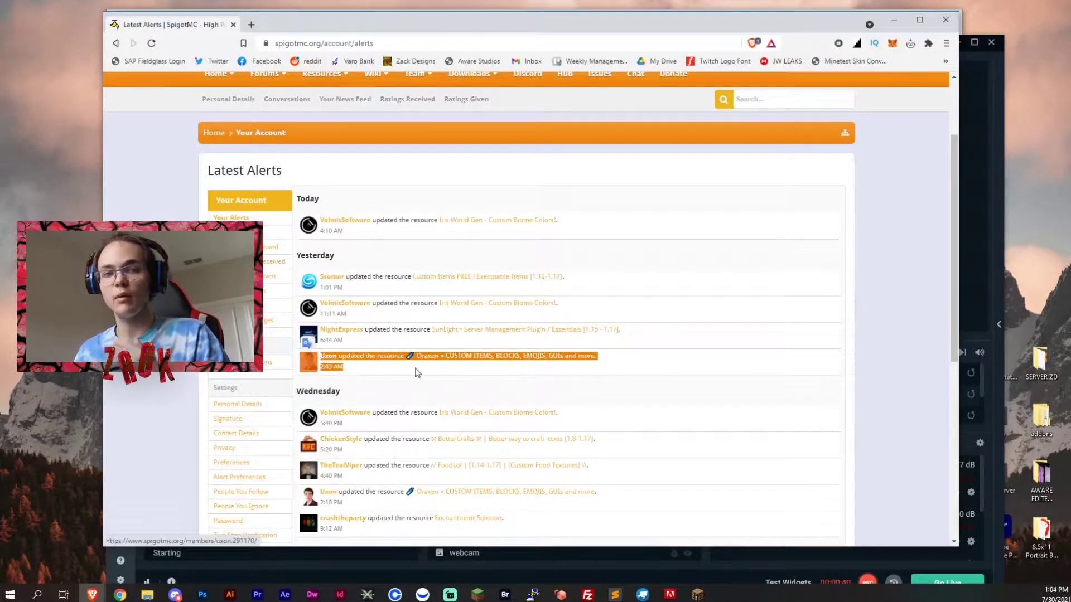
left_click(434, 365)
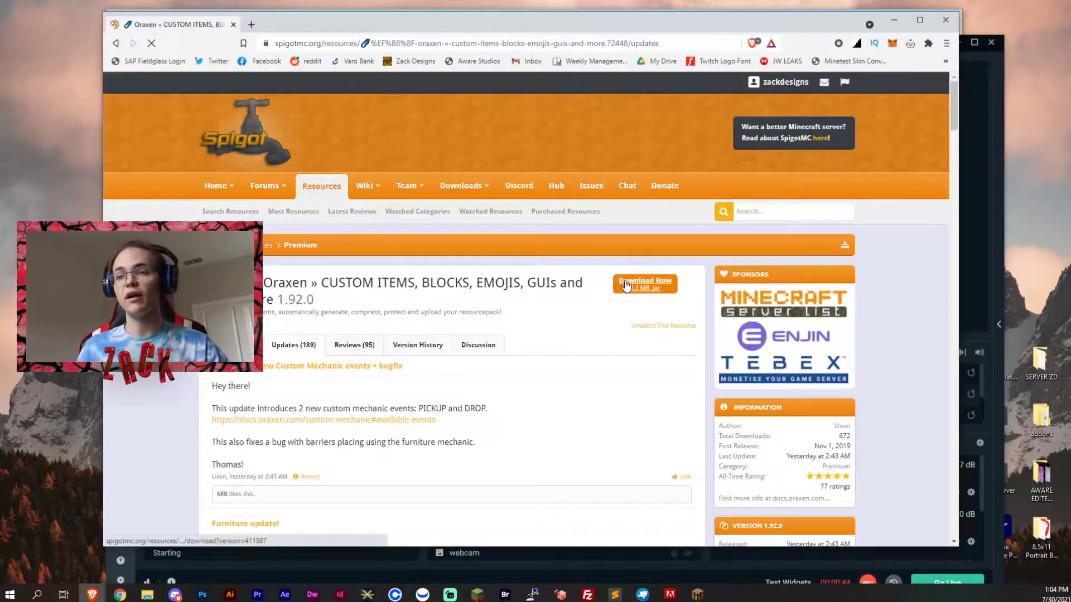
Download the Oraxen 1.92.0 plugin and save it as oraxen-1.92.0-all.jar in the keys folder.
left_click(625, 286)
left_click(147, 597)
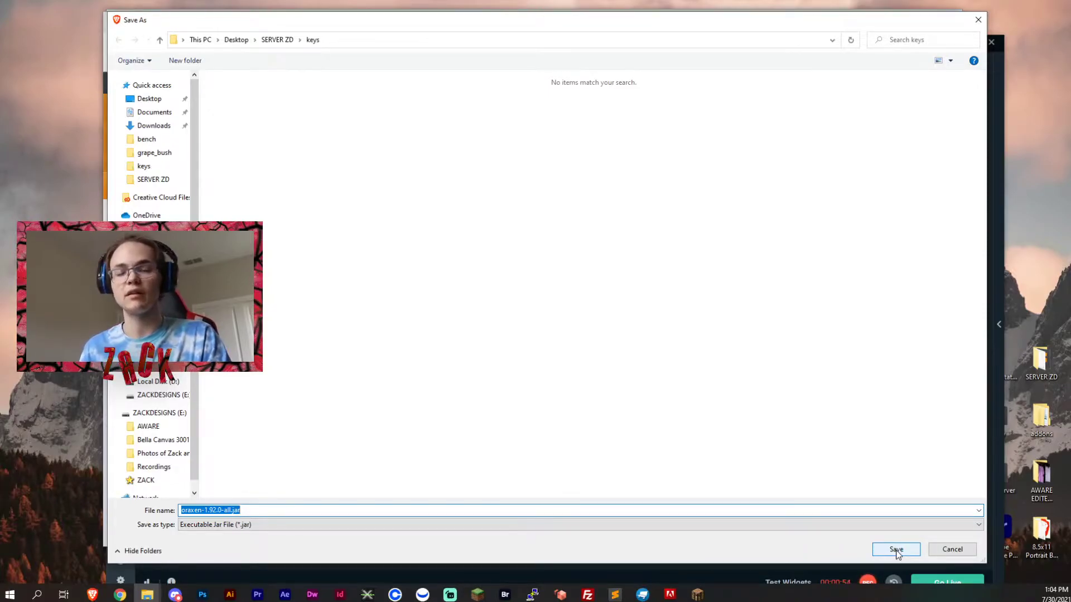
left_click(896, 550)
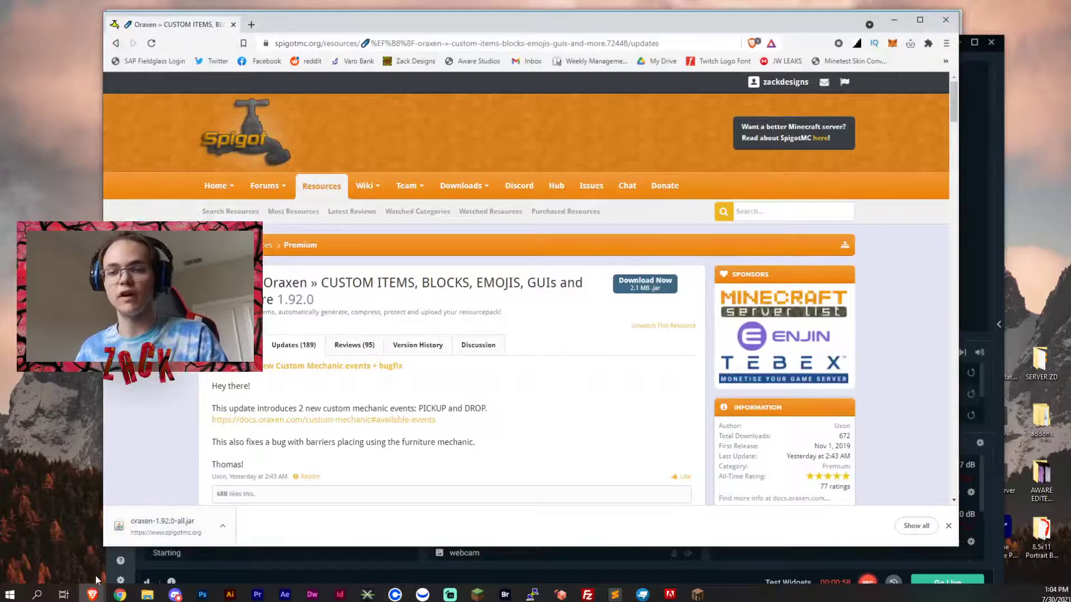
Switch to File Explorer and open the plugins folder inside GRND SMP - new on the Desktop.
left_click(146, 594)
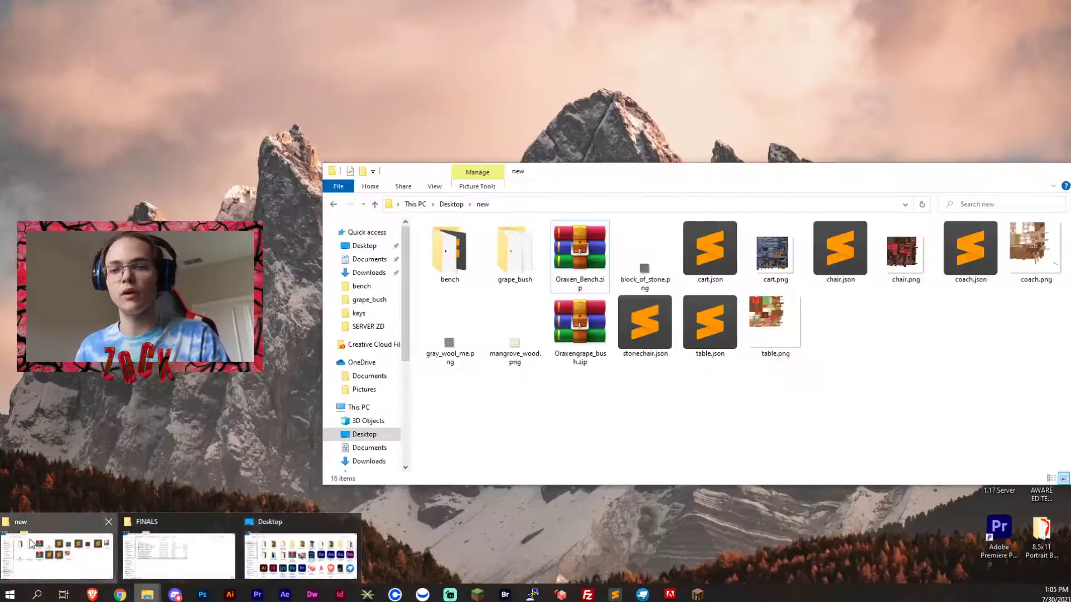
left_click(30, 539)
left_click(355, 259)
left_click(355, 247)
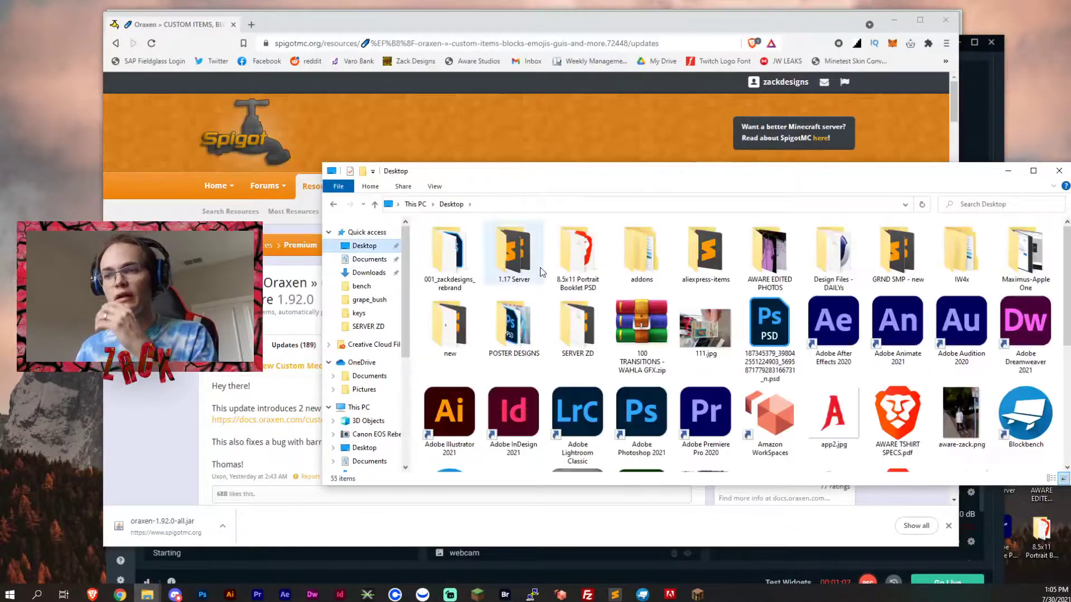
double_click(898, 254)
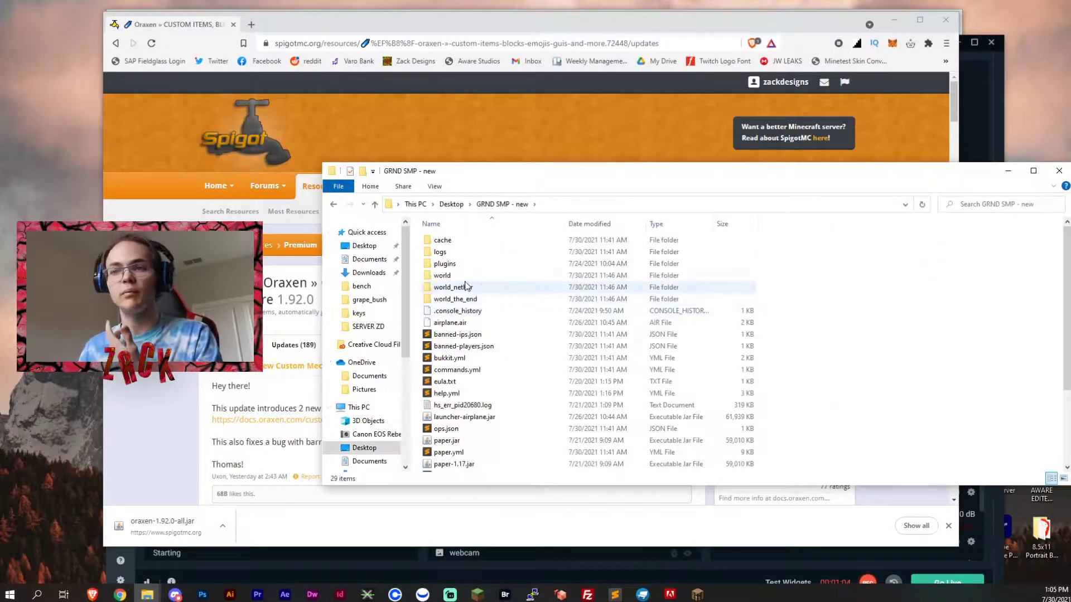
double_click(463, 264)
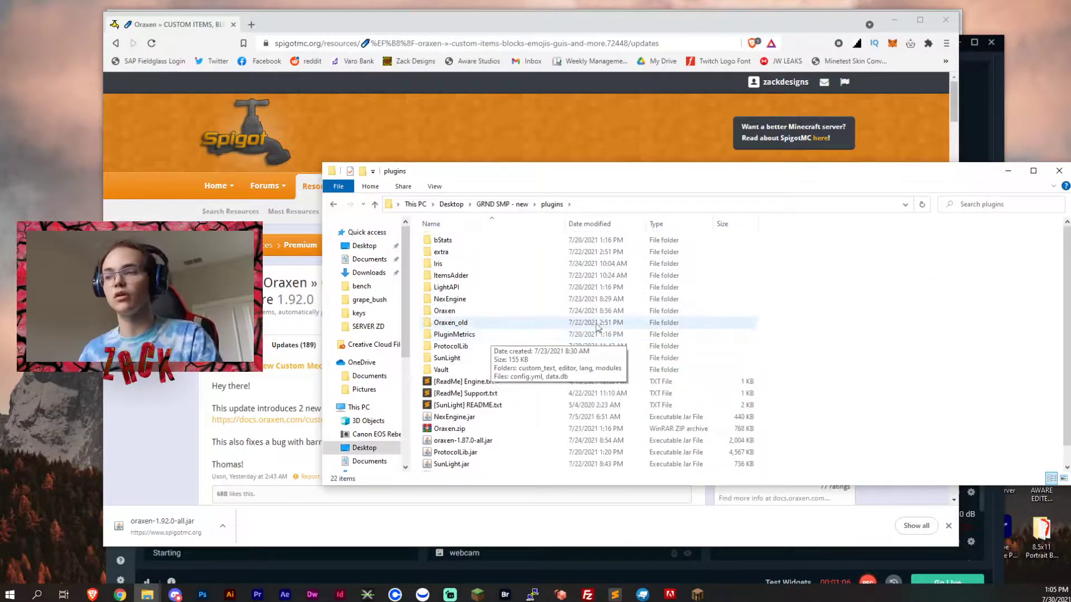
Try to rename the Oraxen plugin folder to Oraxen_old2.
left_click(454, 312)
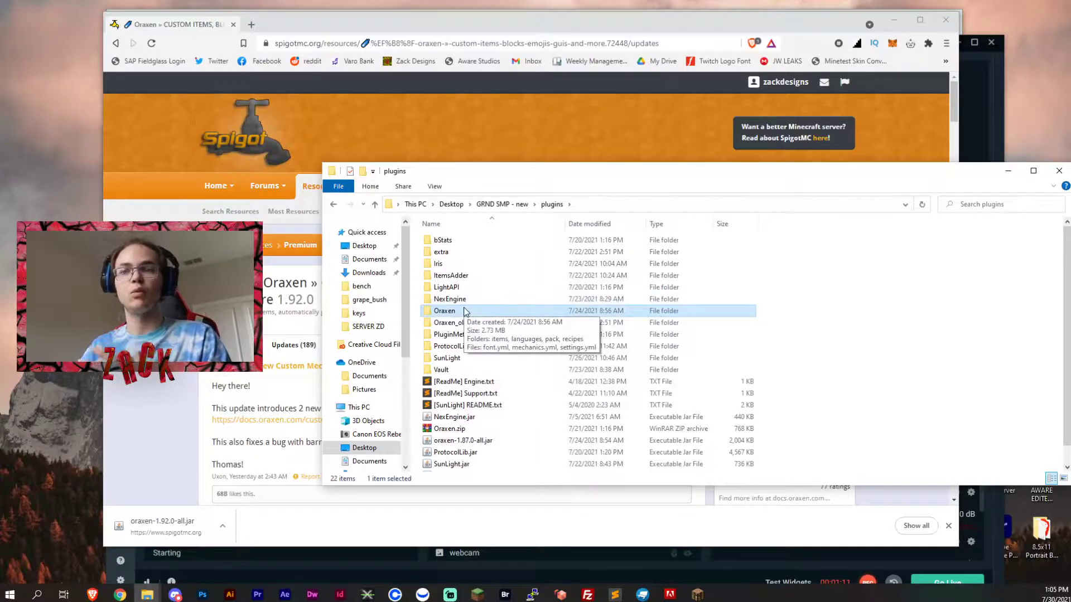
right_click(464, 312)
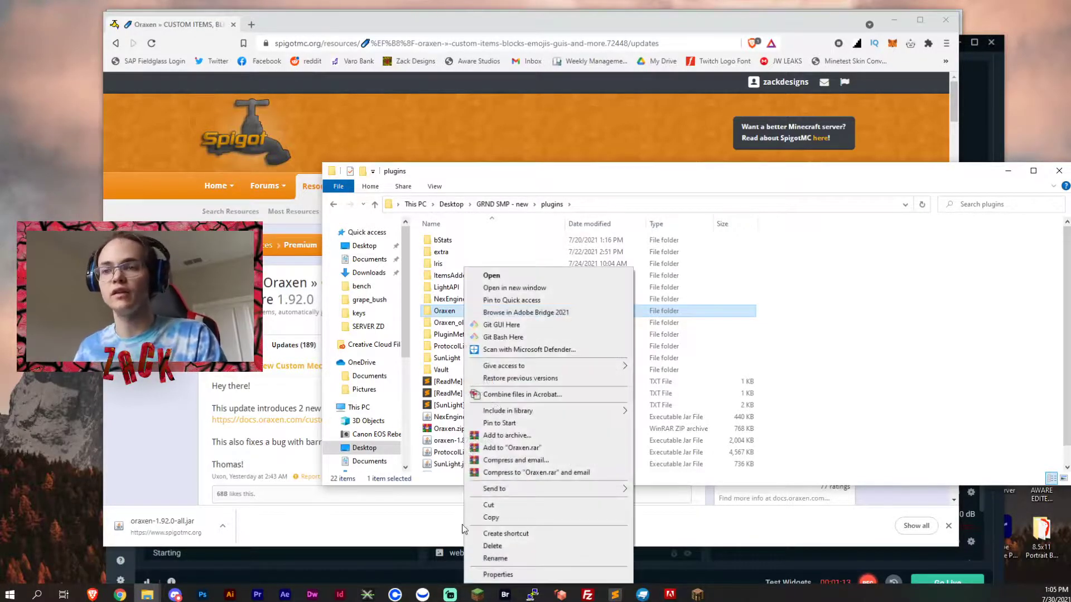
left_click(485, 557)
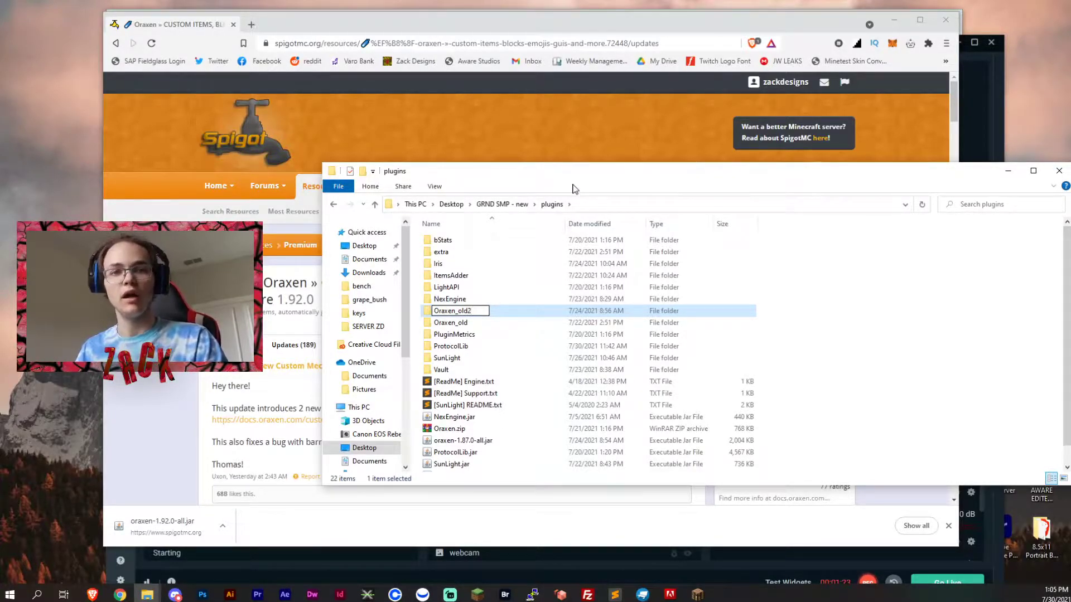
key("Return")
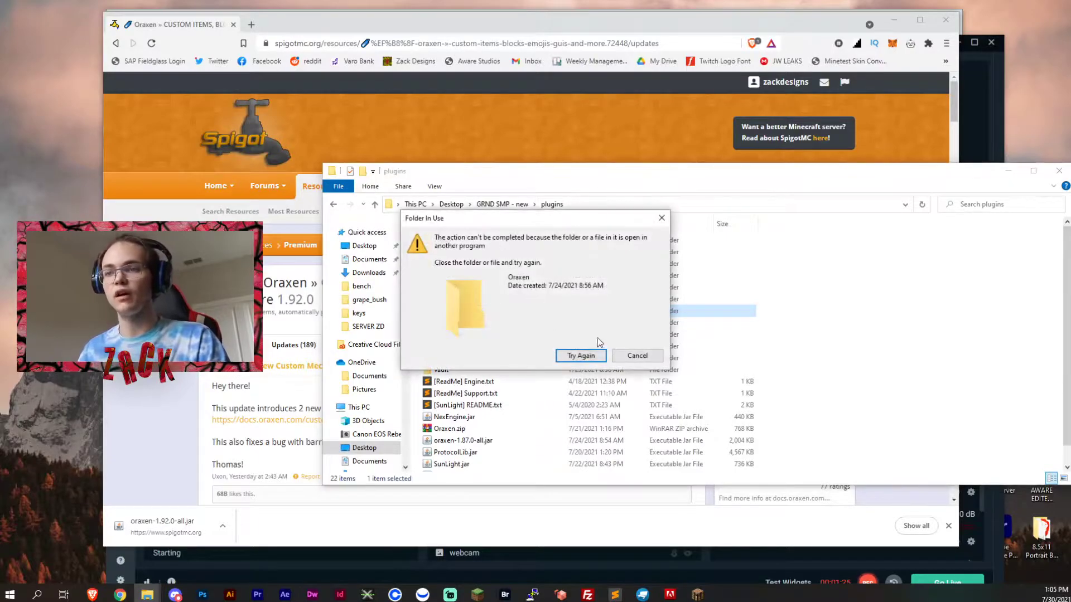
left_click(618, 356)
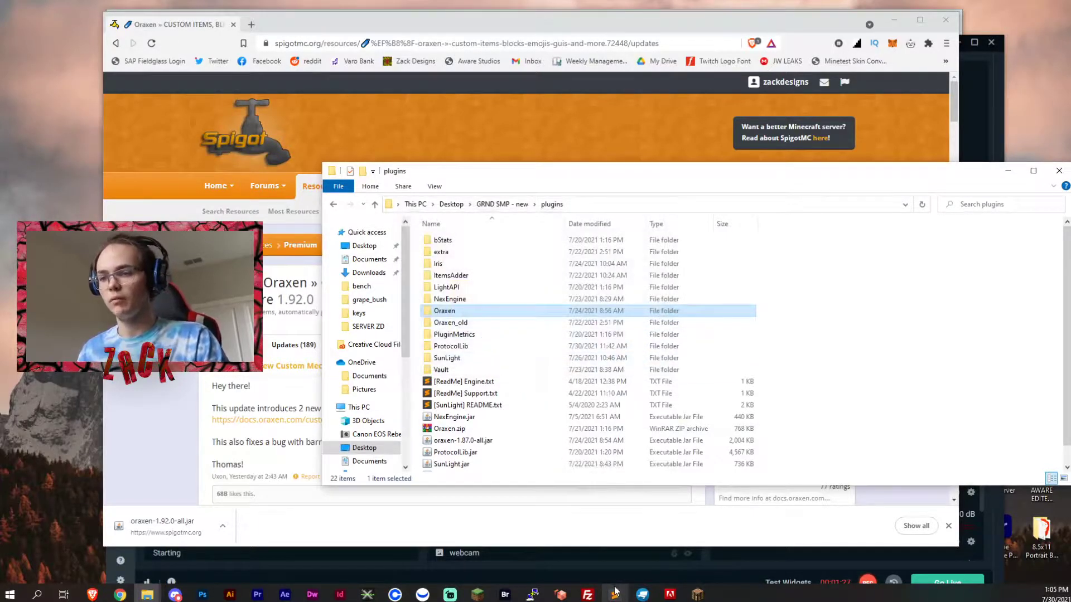
Close bench.json in Sublime Text and rename the Oraxen plugin folder to Oraxen_old2.
right_click(444, 312)
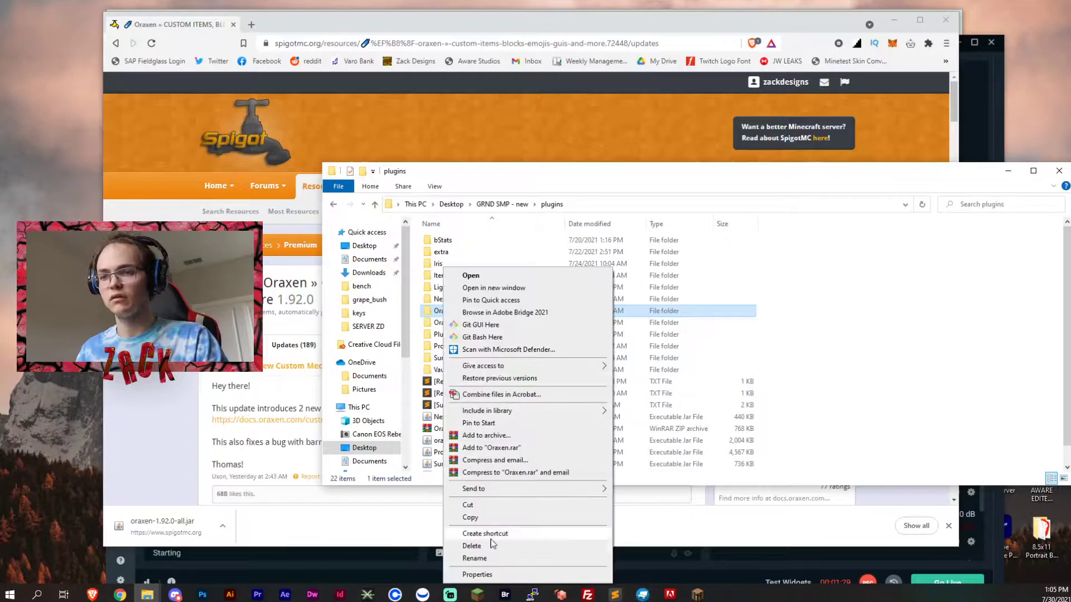
left_click(615, 594)
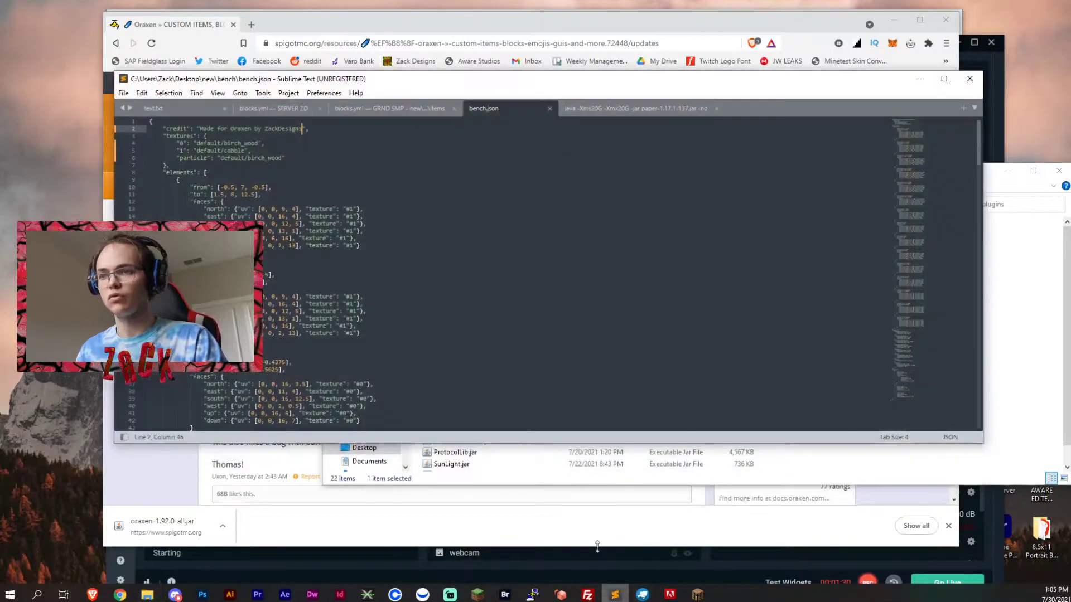
left_click(550, 108)
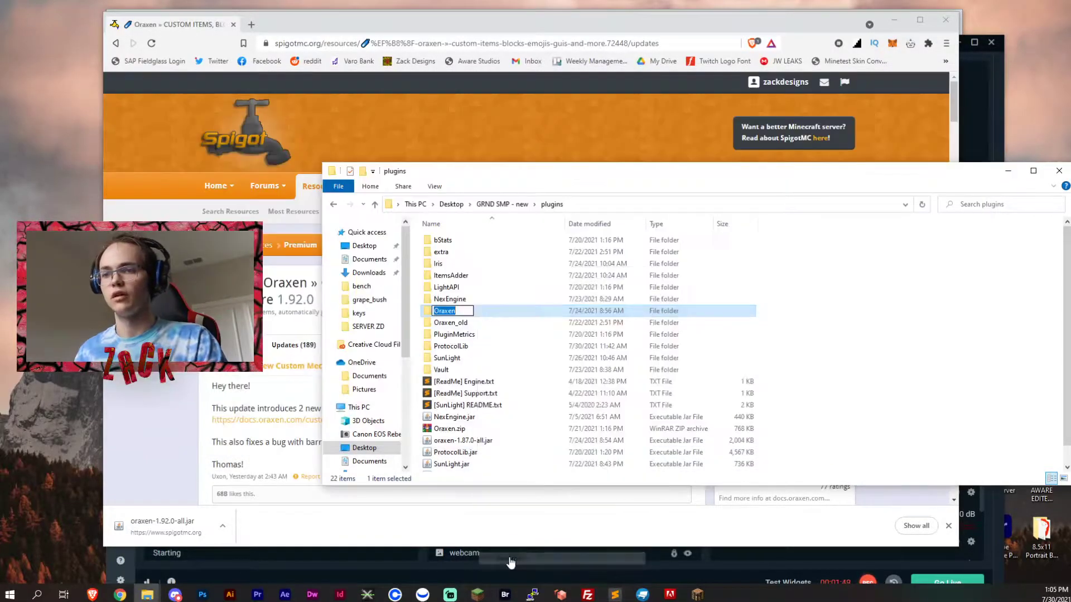
key("Right")
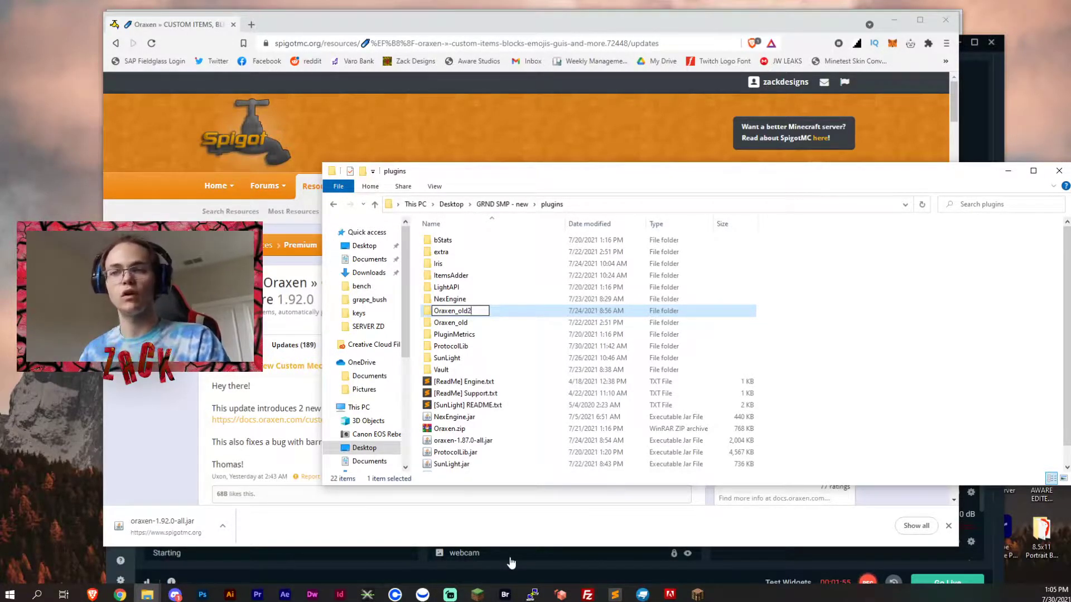
key("Return")
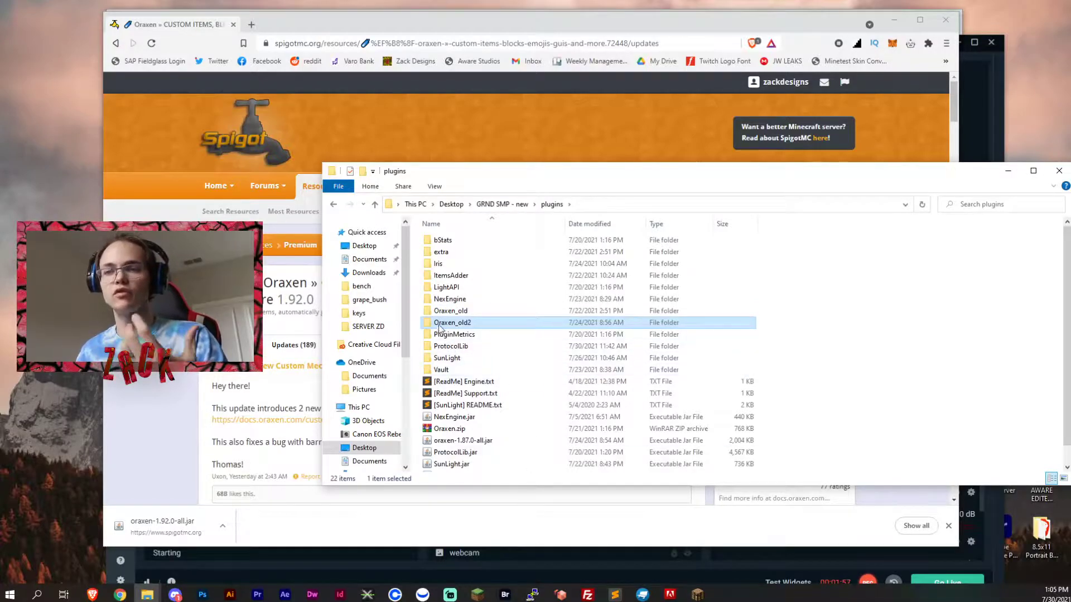
Replace oraxen-1.87.0-all.jar in the plugins folder with the downloaded oraxen-1.92.0-all.jar.
left_click(245, 334)
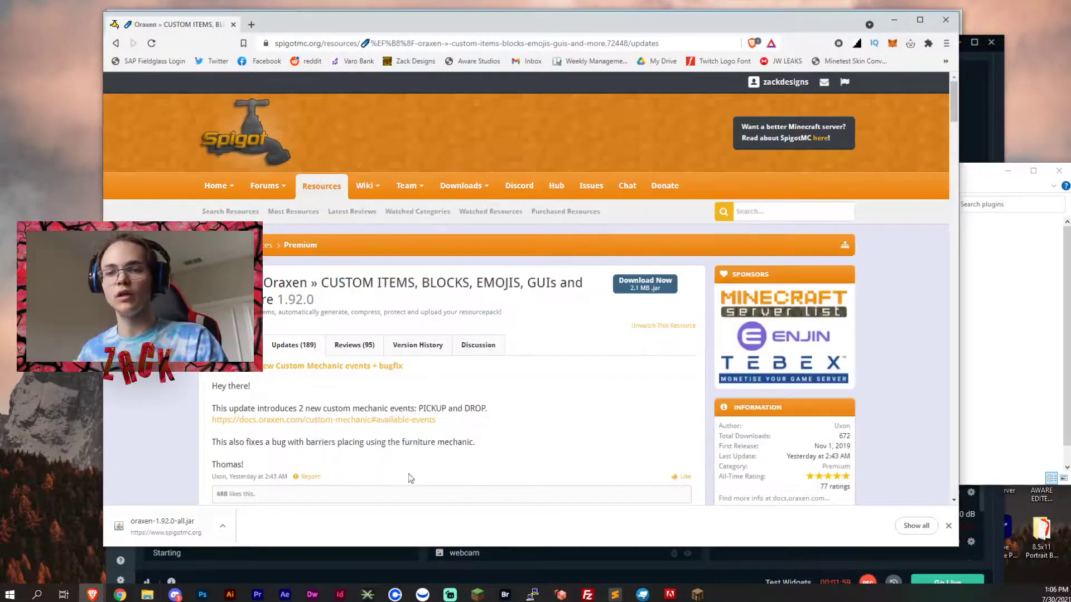
left_click(1023, 342)
left_click(1024, 343)
scroll(545, 339, "down", 1)
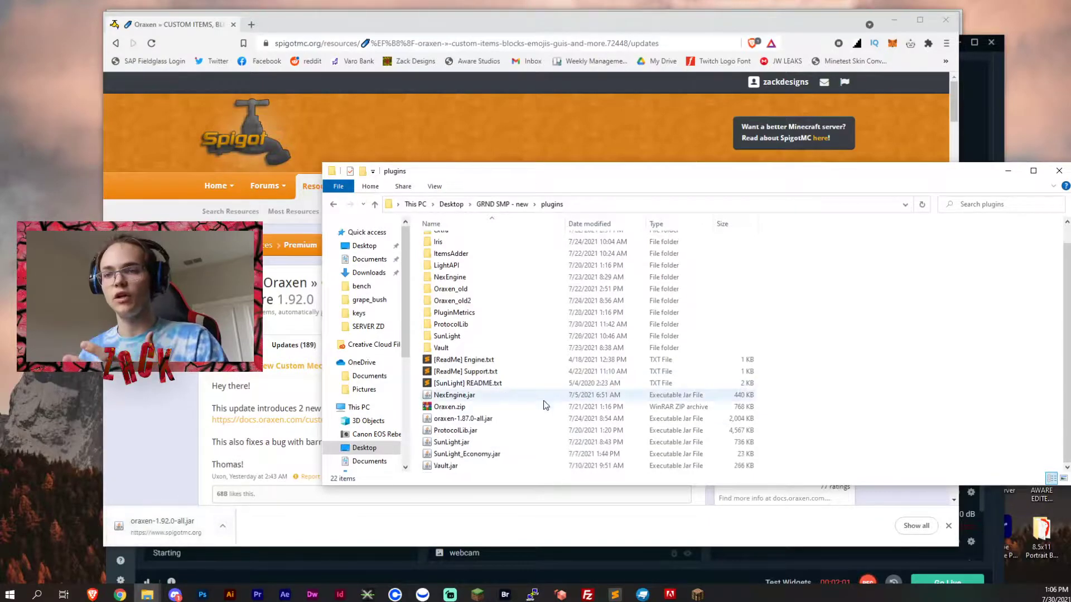
left_click(454, 419)
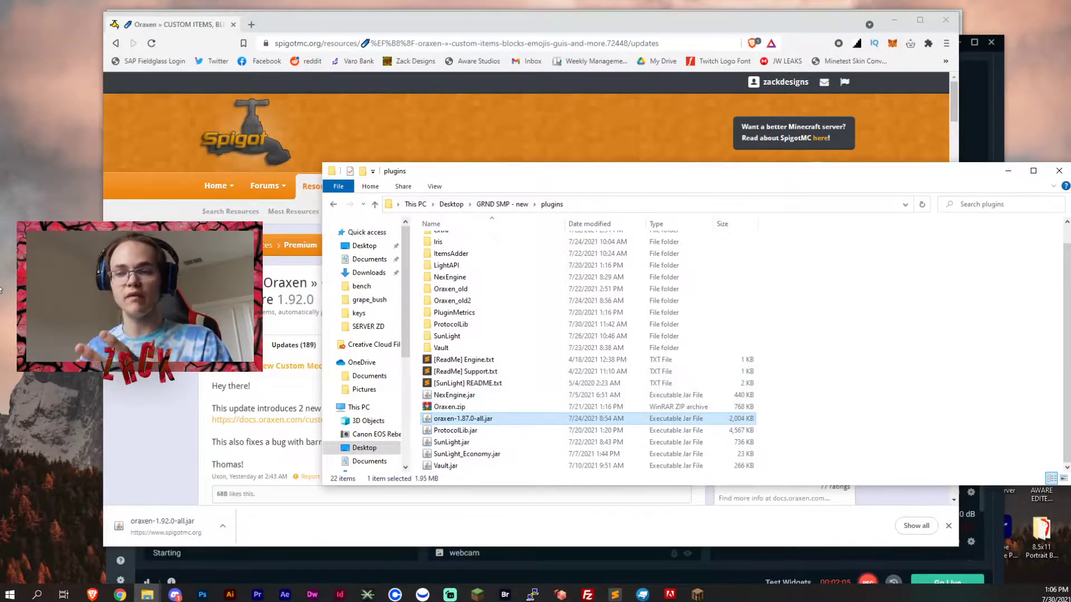
key("Delete")
left_click_drag(162, 524, 967, 326)
left_click(967, 326)
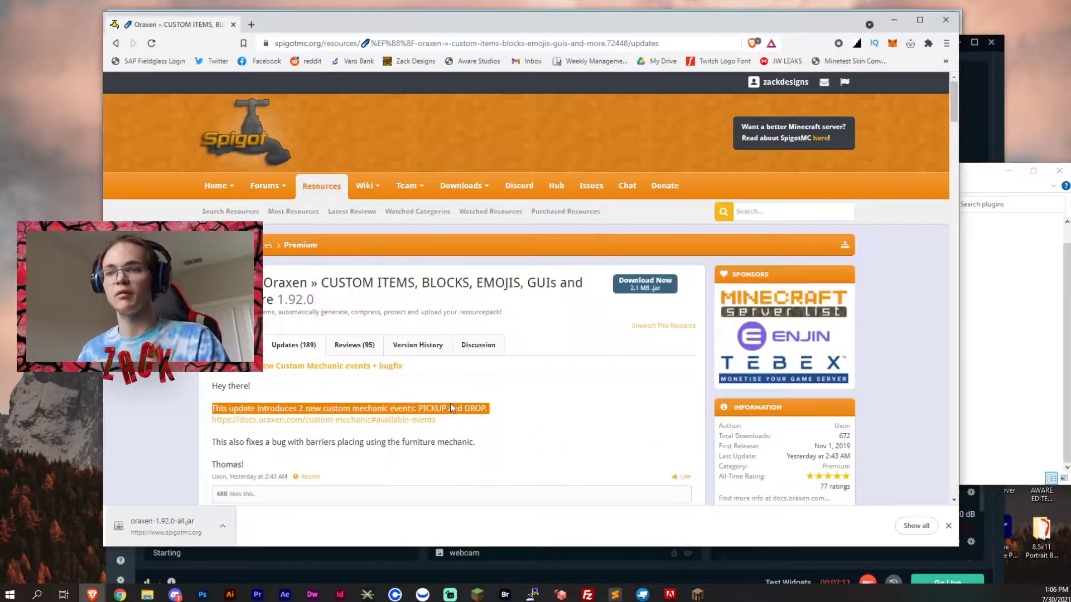
Review the Oraxen update notes in the browser, including the custom mechanic events and the coach furniture configuration example.
triple_click(451, 408)
scroll(427, 408, "down", 6)
scroll(391, 390, "down", 5)
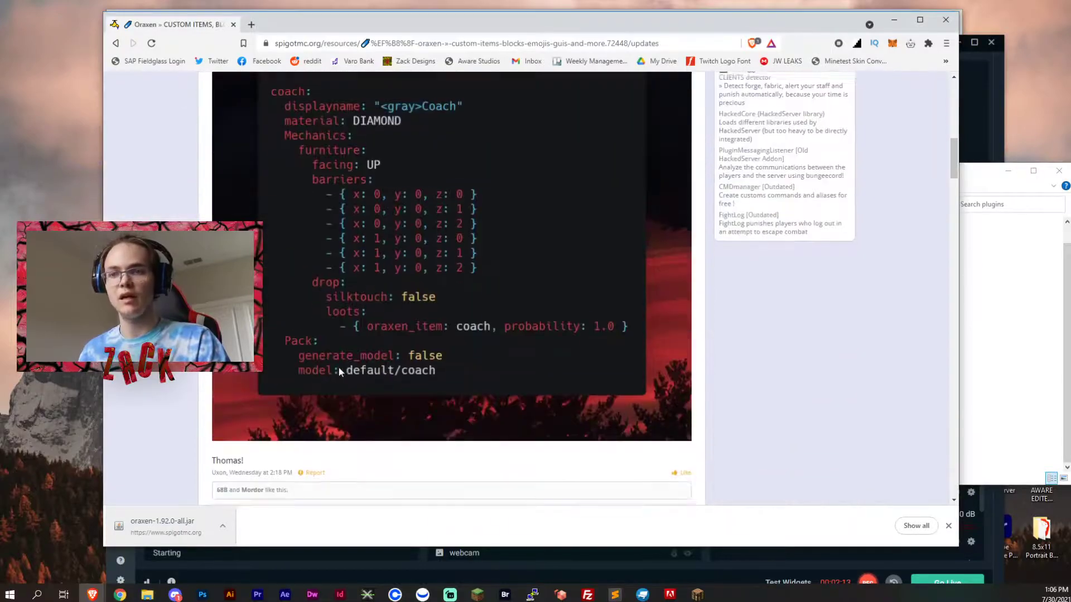
scroll(339, 367, "up", 2)
scroll(367, 317, "down", 1)
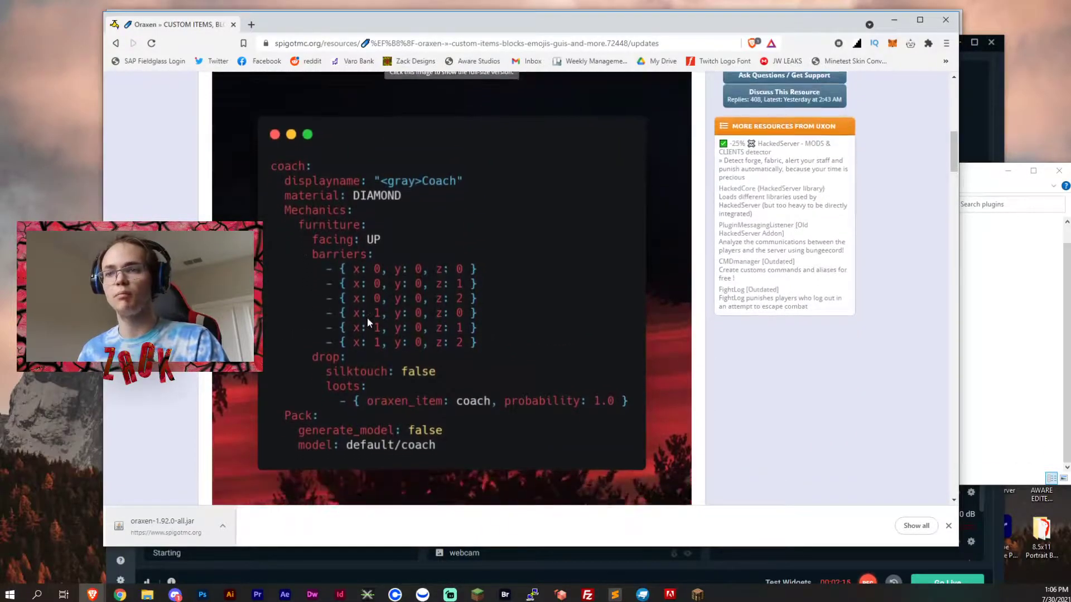
scroll(367, 317, "up", 5)
scroll(357, 290, "down", 3)
scroll(353, 269, "up", 7)
Start the Minecraft server with the launch script in the GRND SMP - new folder.
left_click(972, 321)
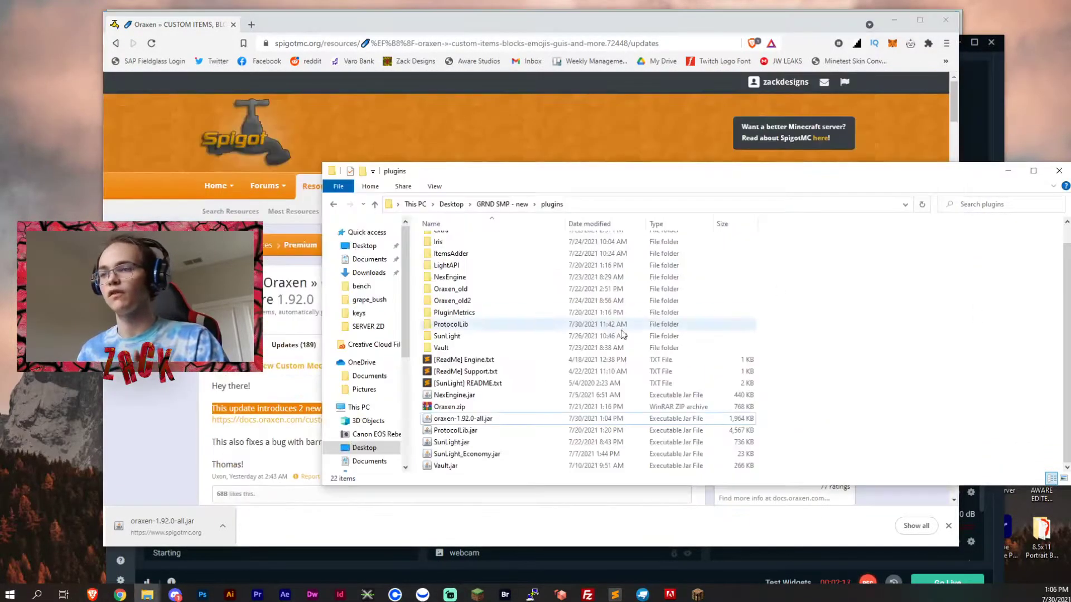
scroll(463, 351, "up", 1)
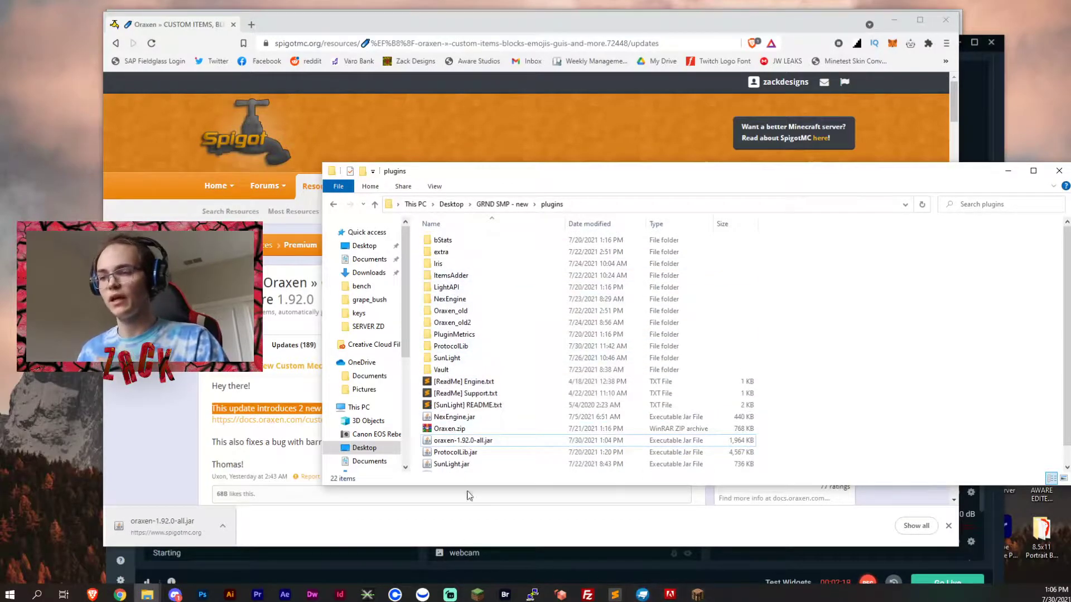
scroll(480, 312, "down", 1)
key("alt+Up")
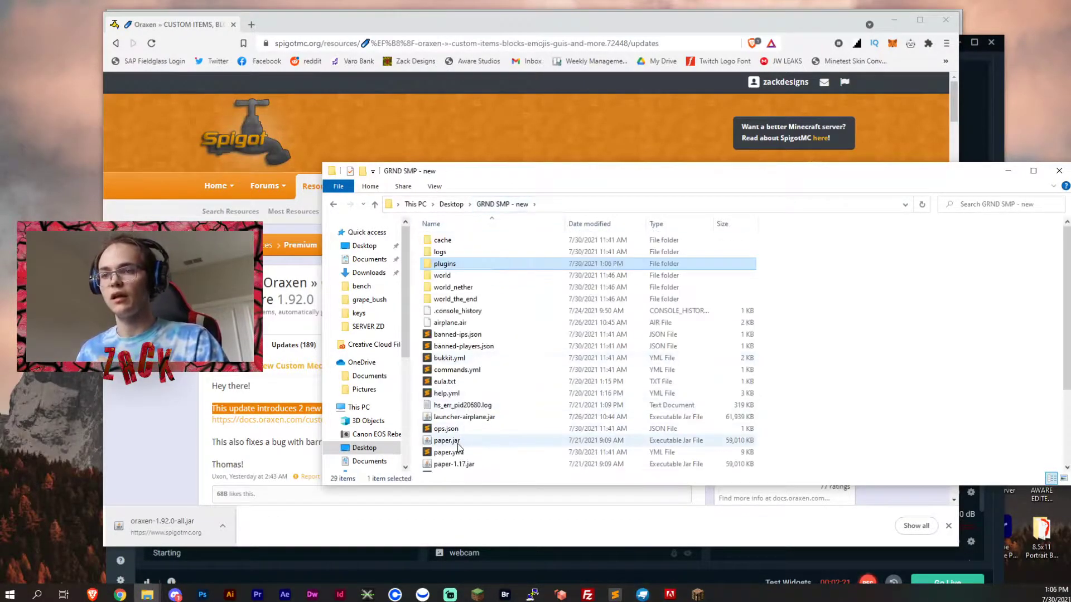
scroll(448, 421, "down", 3)
double_click(448, 421)
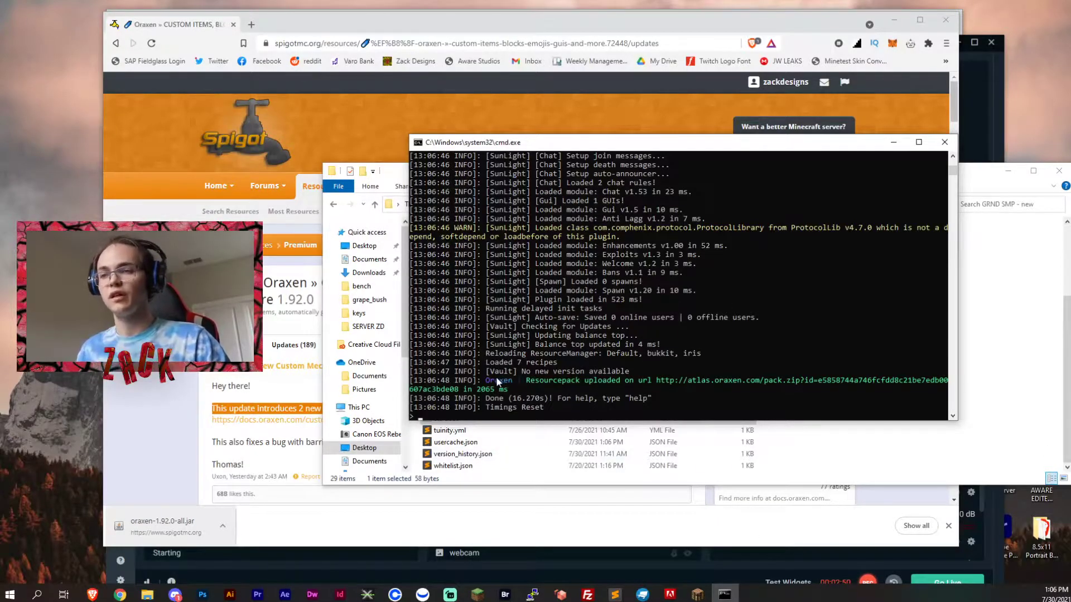
Examine the Oraxen resource pack upload line in the server console.
left_click_drag(496, 380, 705, 380)
left_click(703, 380)
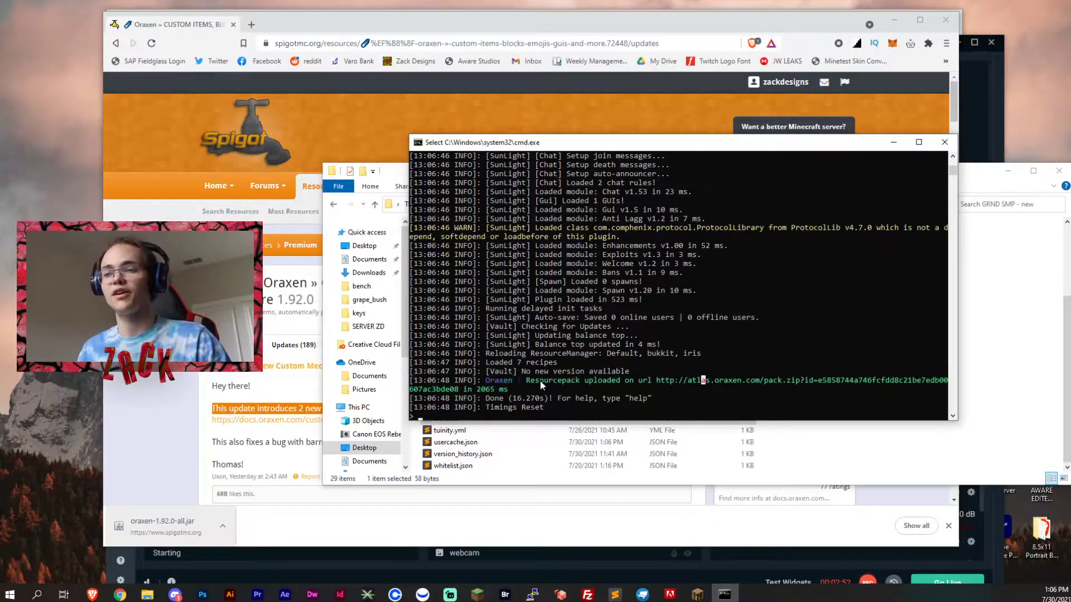
left_click_drag(490, 380, 638, 382)
left_click(639, 383)
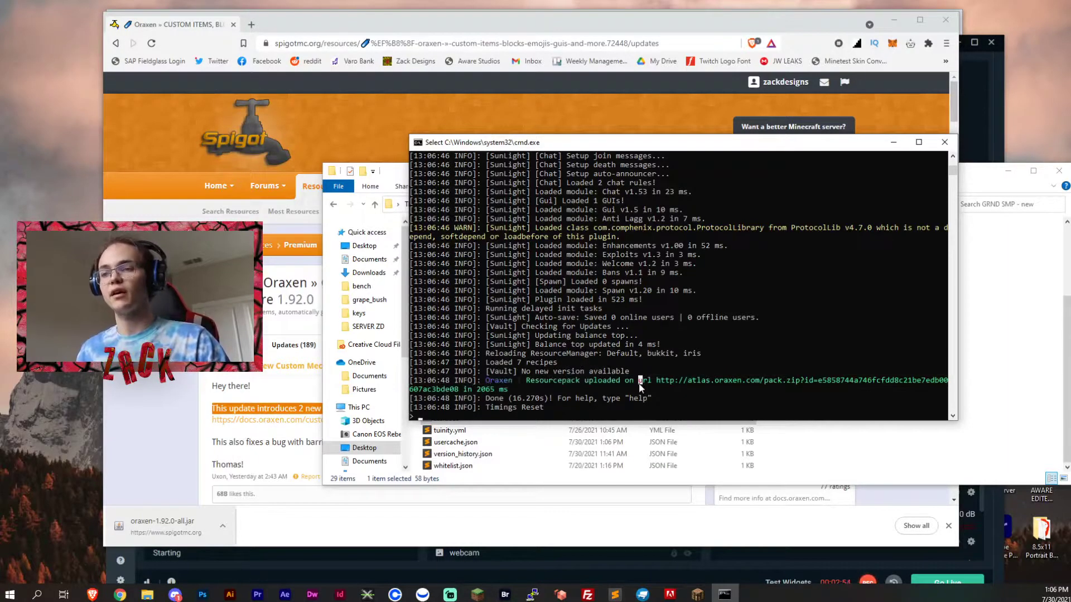
Reopen the server's plugins folder and check the new Oraxen folder alongside Oraxen_old and Oraxen_old2.
left_click(993, 308)
scroll(557, 335, "up", 5)
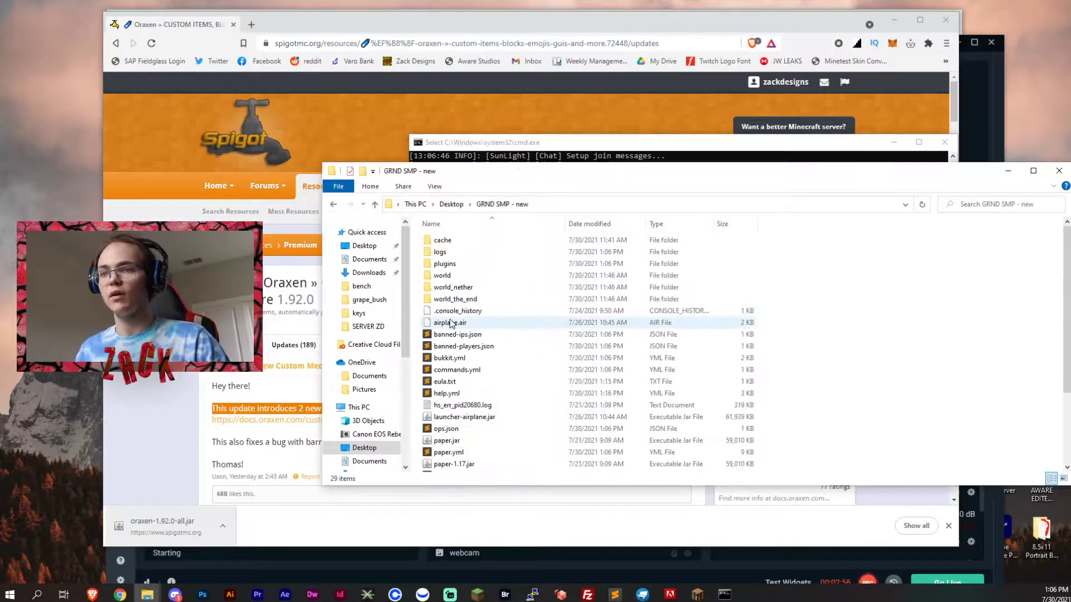
double_click(443, 263)
left_click(444, 312)
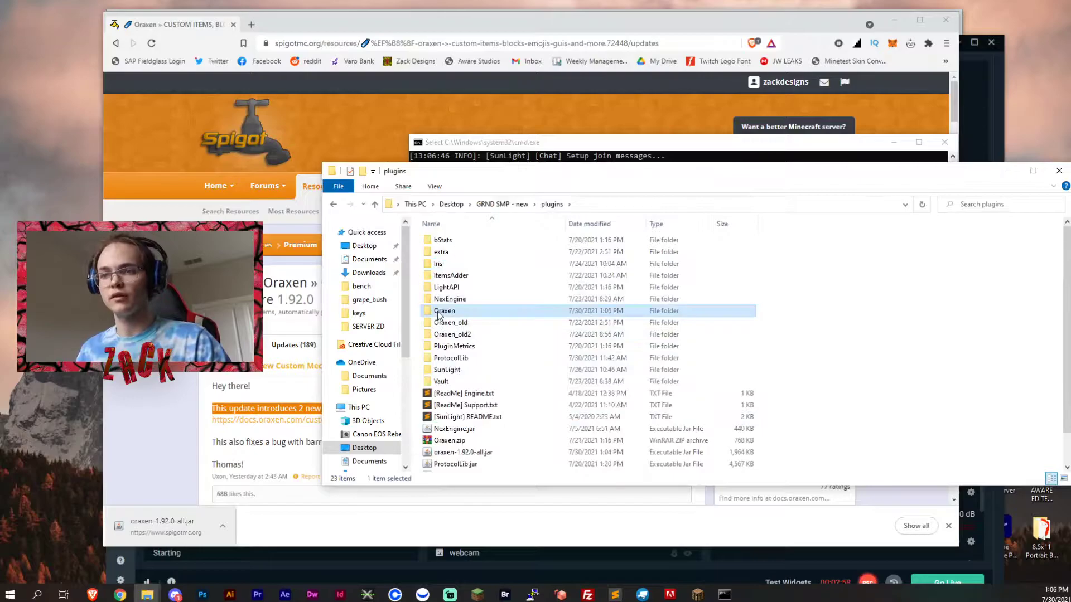
right_click(447, 335)
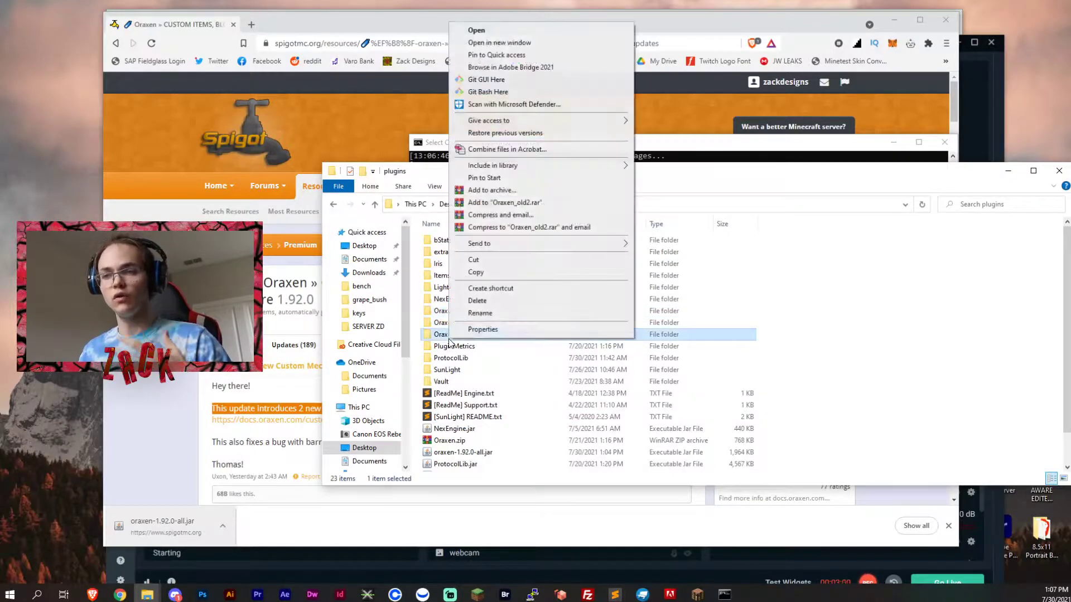
right_click(700, 325)
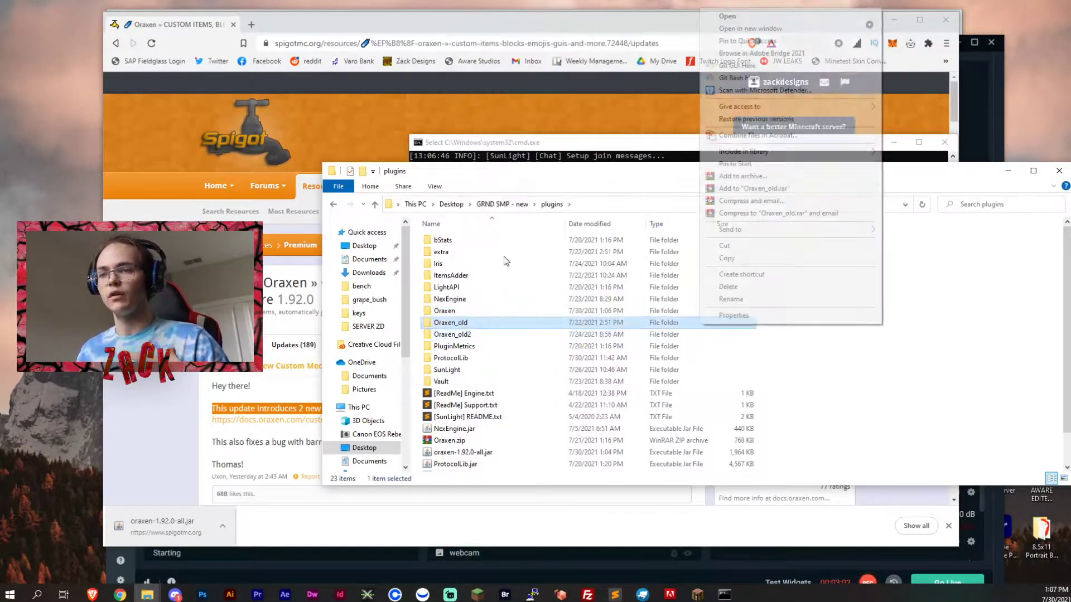
Open the new Oraxen folder in GRND SMP - new and the 1.17 Server's Oraxen_old folder in separate windows side by side.
left_click(721, 28)
left_click_drag(428, 88, 451, 122)
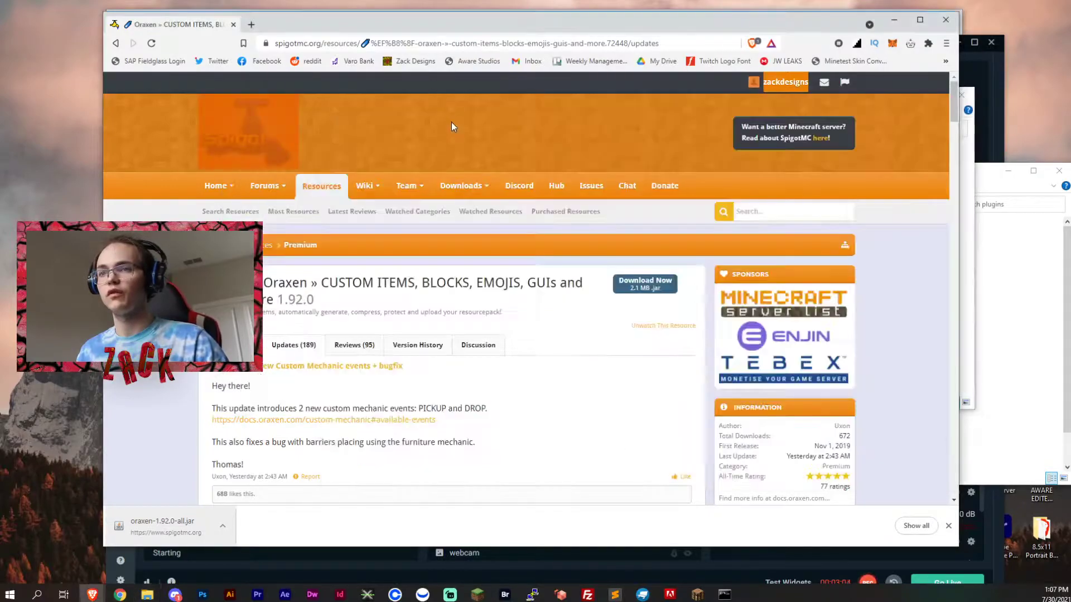
left_click(967, 246)
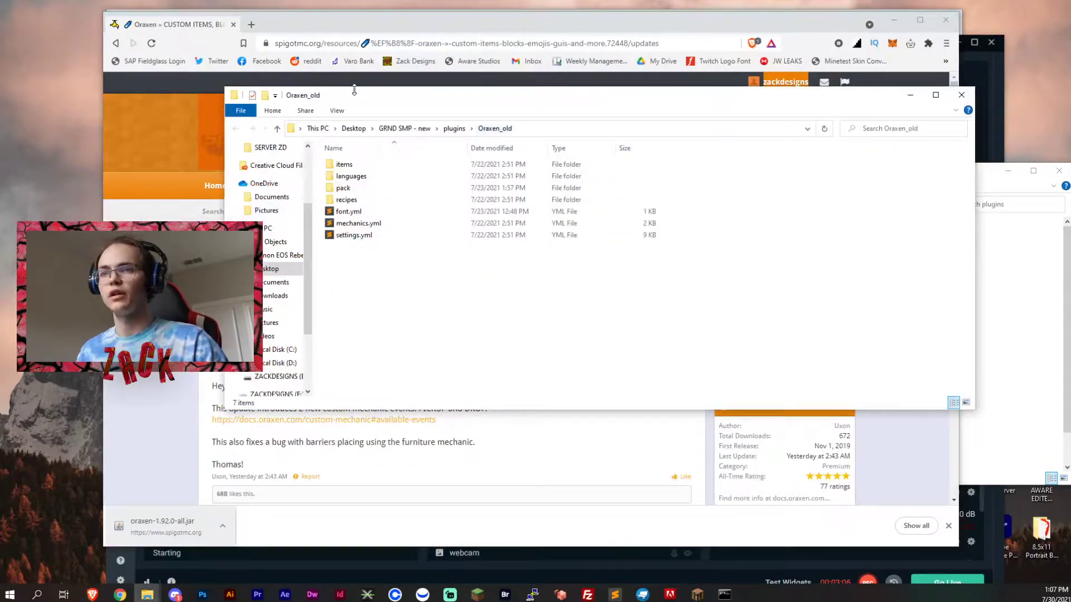
left_click_drag(358, 98, 348, 175)
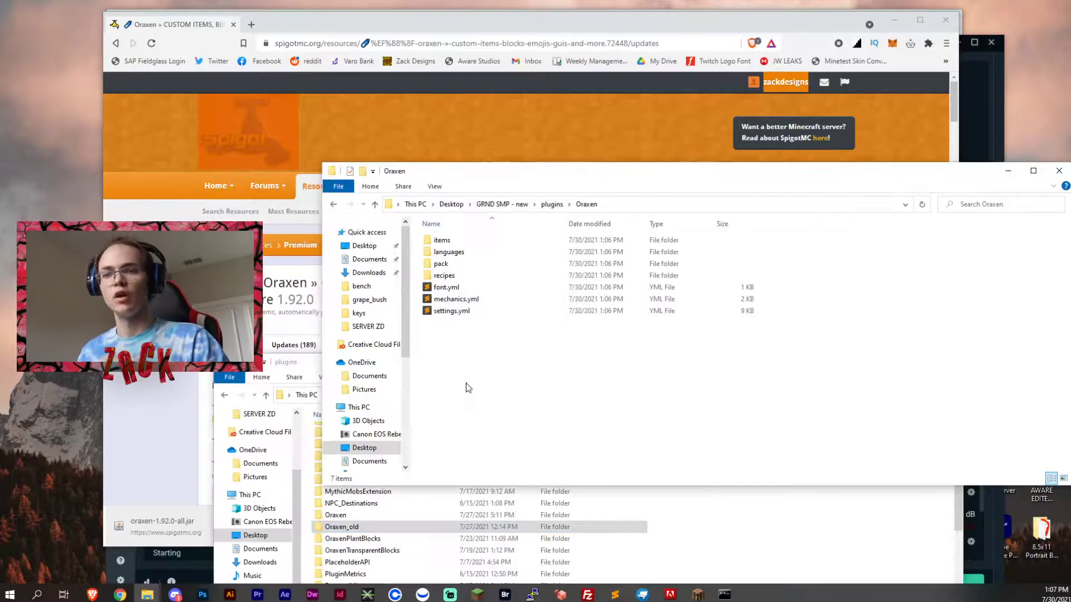
double_click(334, 527)
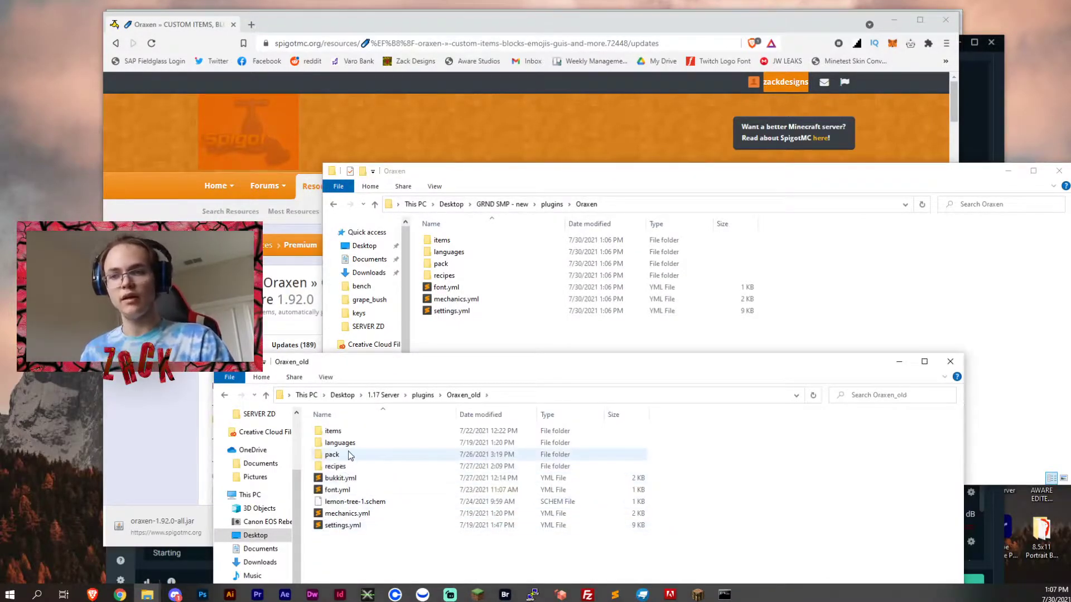
Move mixt.yml from the 1.17 Server's Oraxen_old items folder into the new Oraxen items folder.
double_click(334, 432)
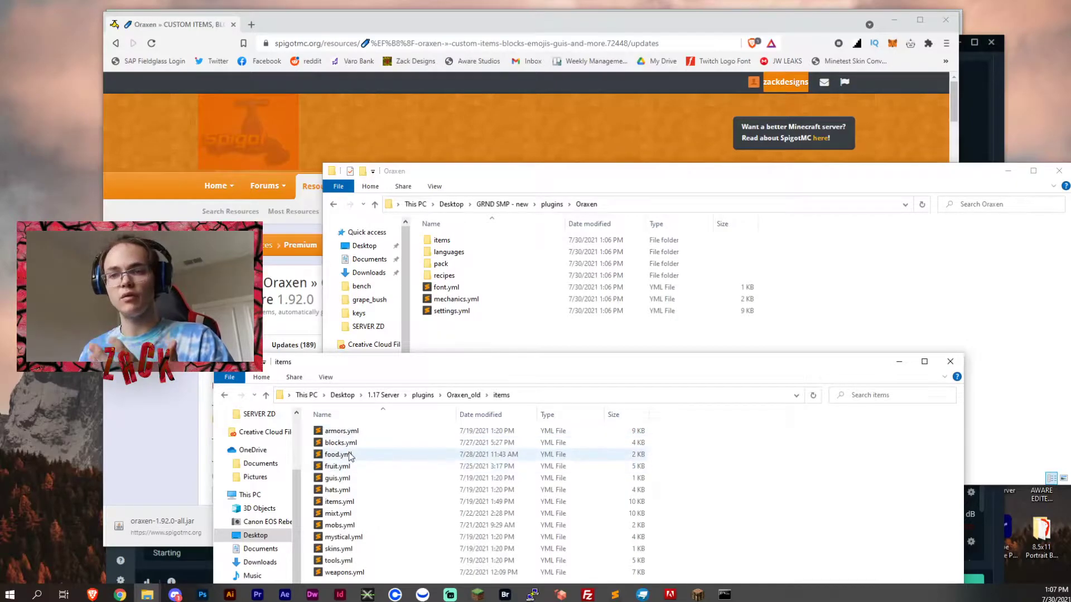
left_click(350, 456)
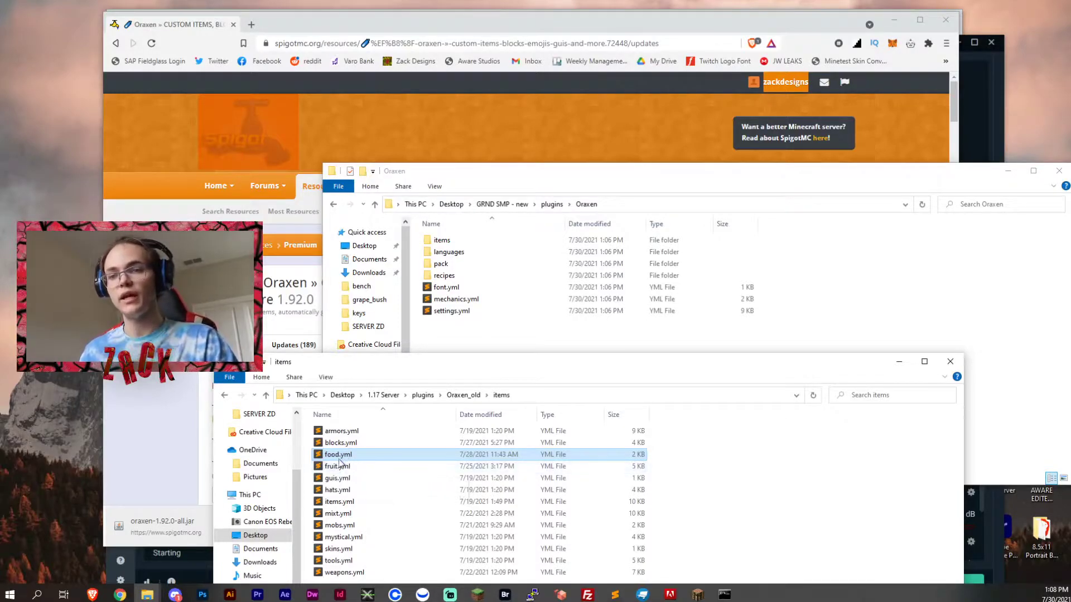
left_click(338, 513)
left_click(441, 241)
double_click(441, 245)
left_click_drag(334, 514, 580, 379)
left_click(464, 497)
Move everything from Oraxen_old's pack/textures/default into the new Oraxen default textures folder, skipping files with the same names, and check the chat folder.
left_click(453, 396)
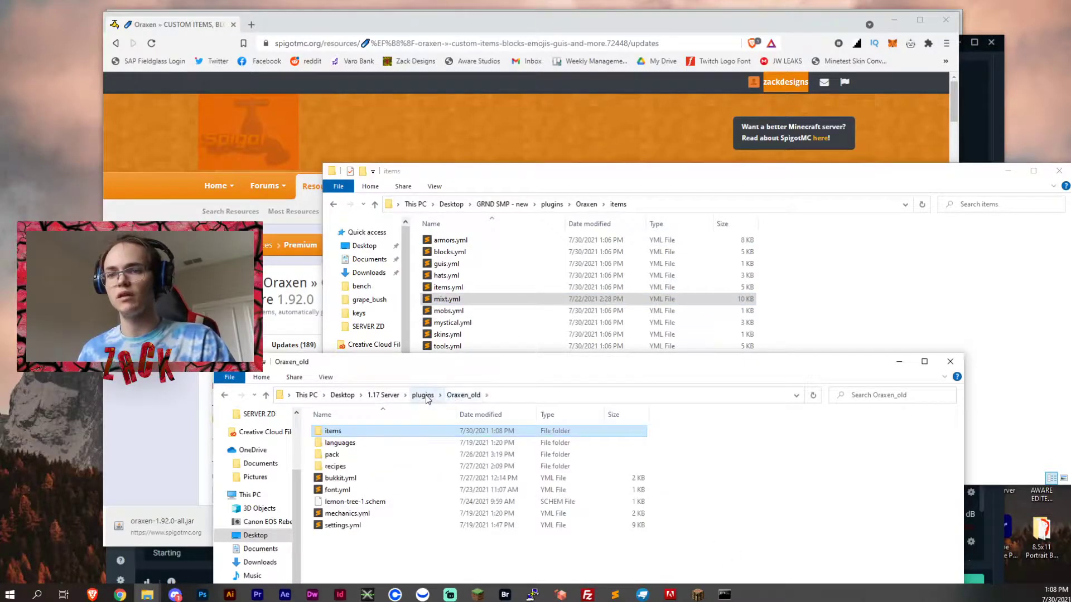
double_click(334, 454)
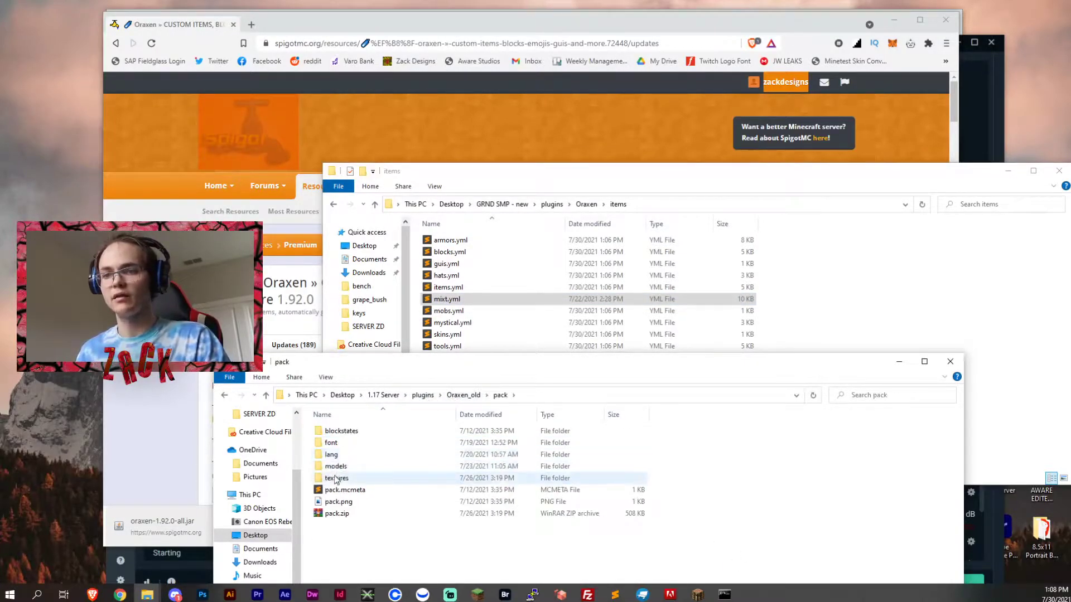
double_click(336, 478)
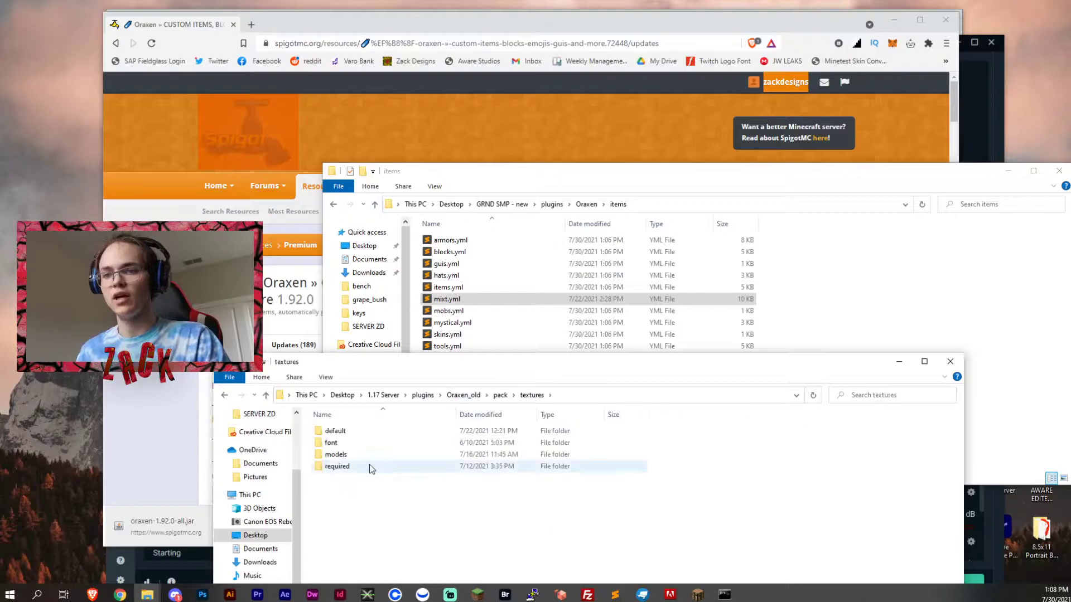
double_click(354, 431)
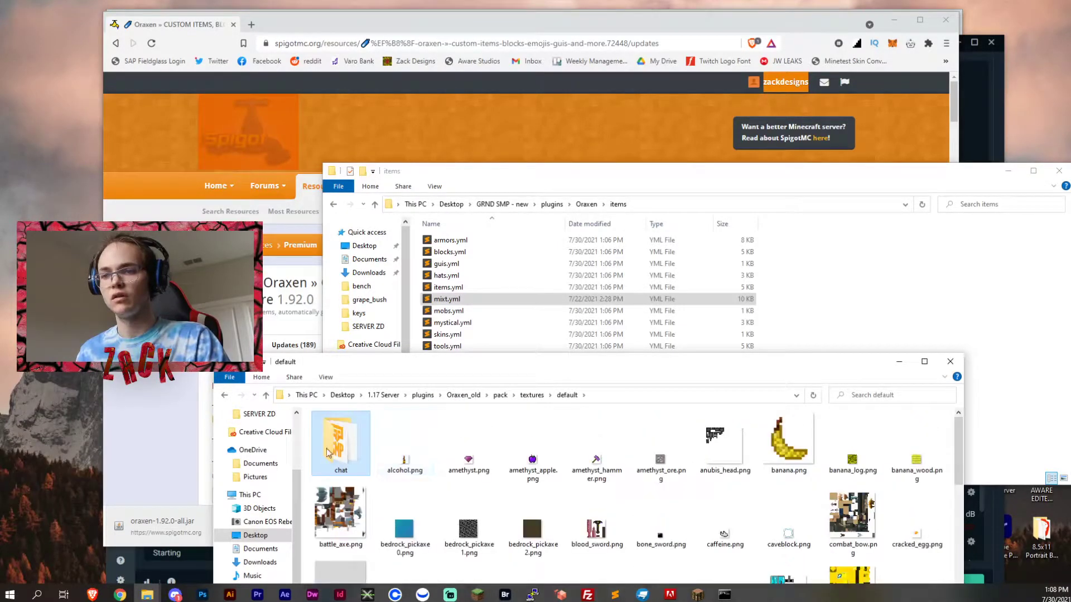
key("ctrl+a")
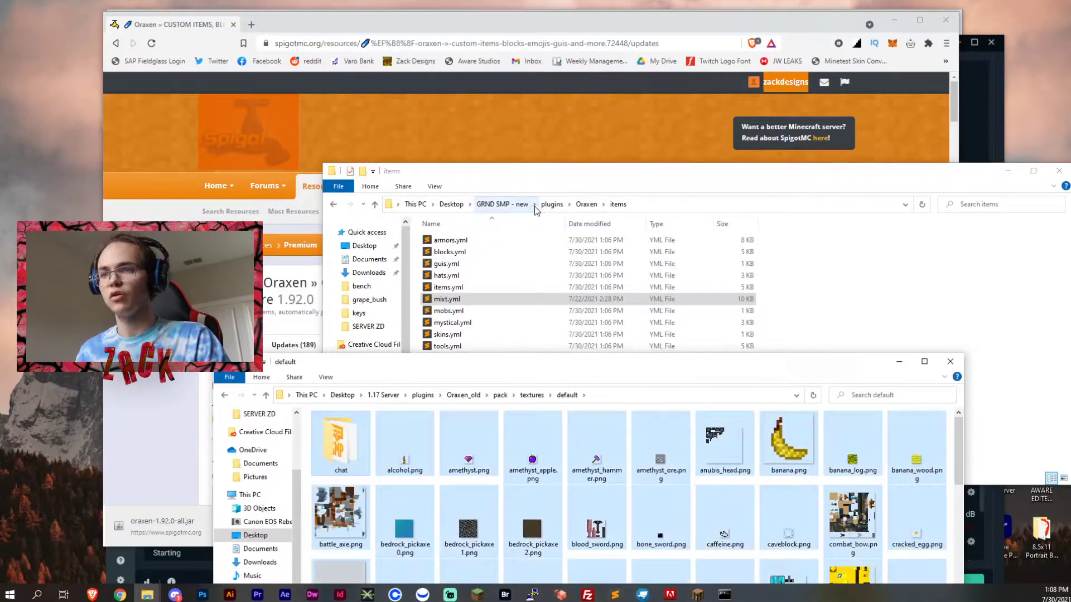
left_click(586, 204)
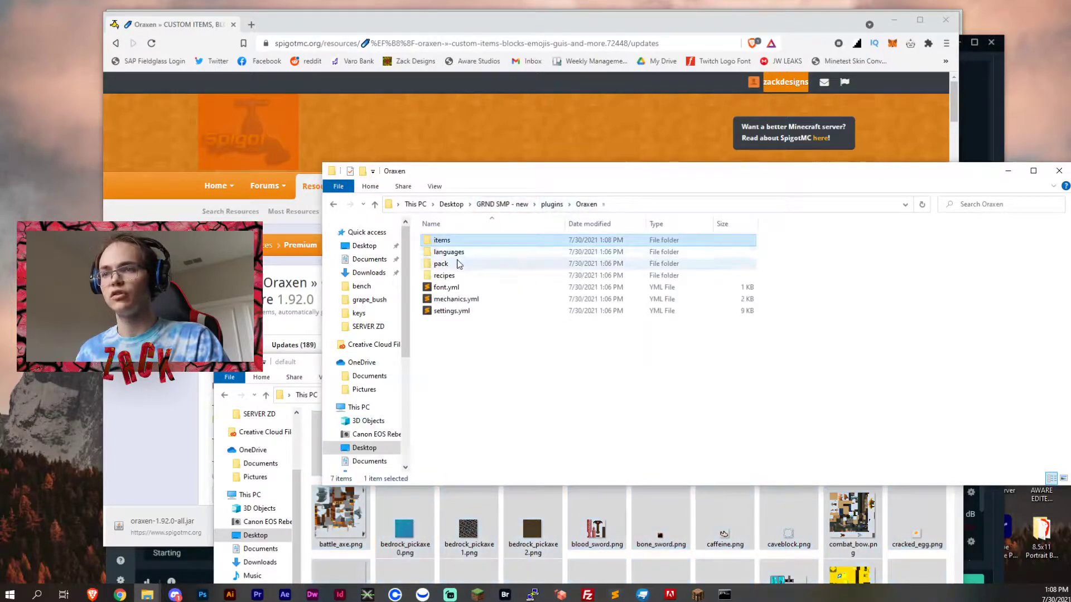
double_click(455, 264)
double_click(446, 287)
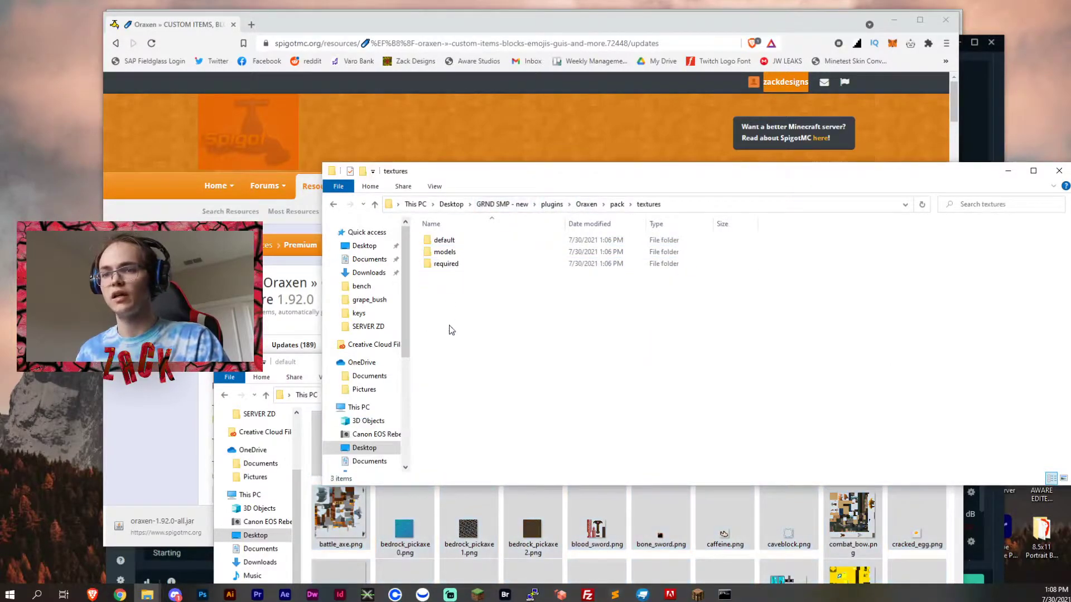
left_click(476, 252)
double_click(474, 246)
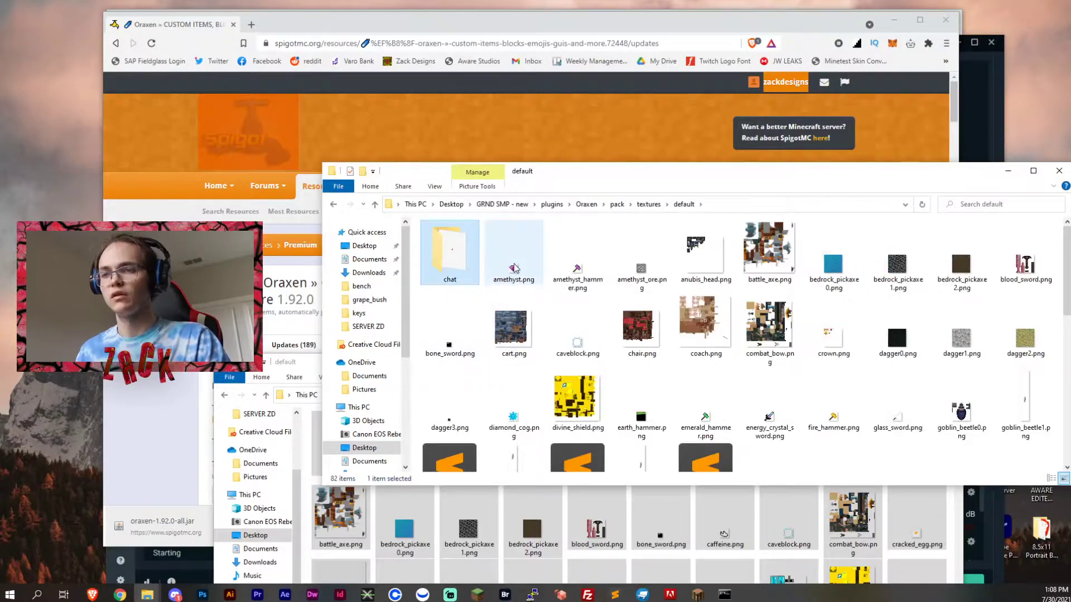
left_click_drag(441, 531, 575, 306)
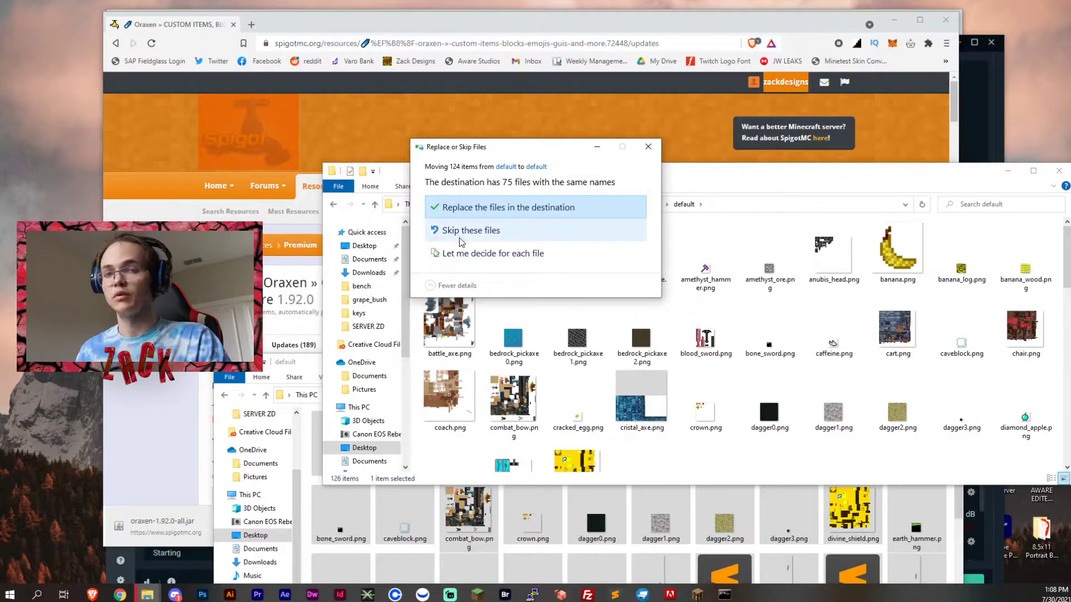
left_click(461, 241)
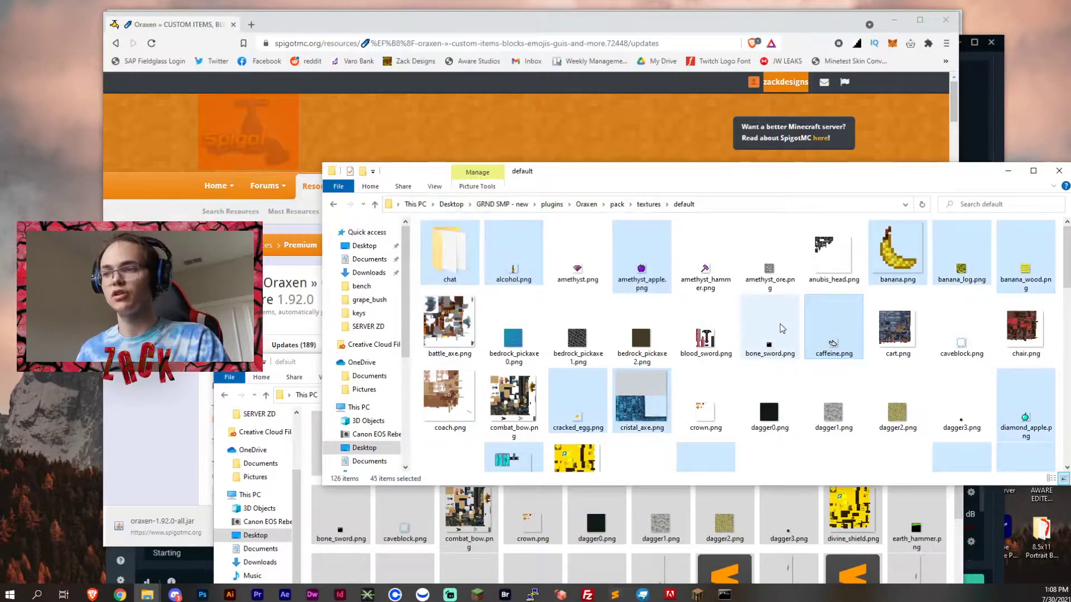
left_click(524, 271)
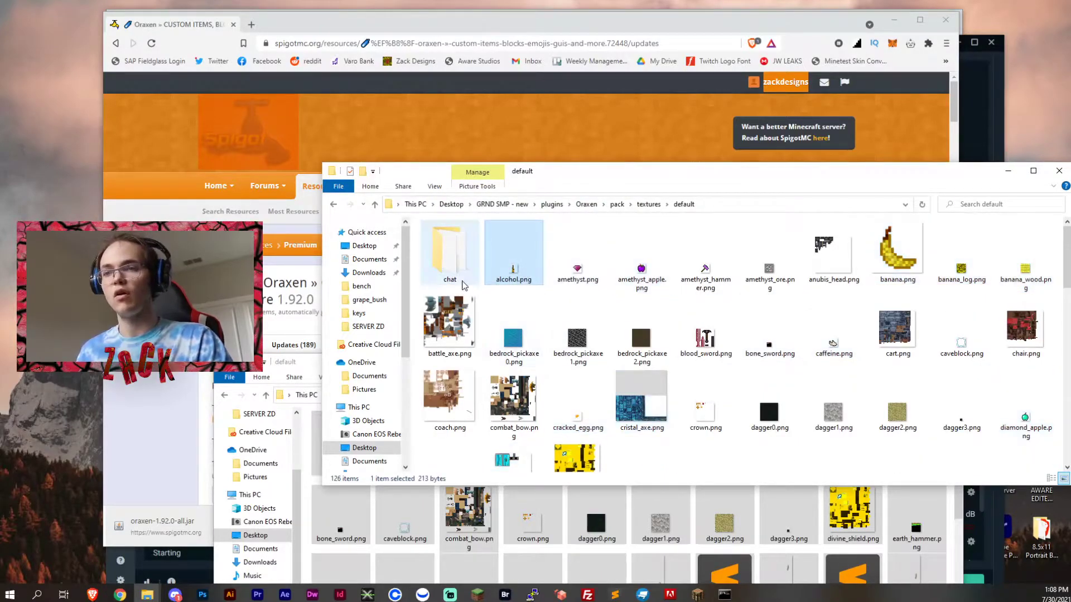
double_click(462, 282)
left_click(649, 204)
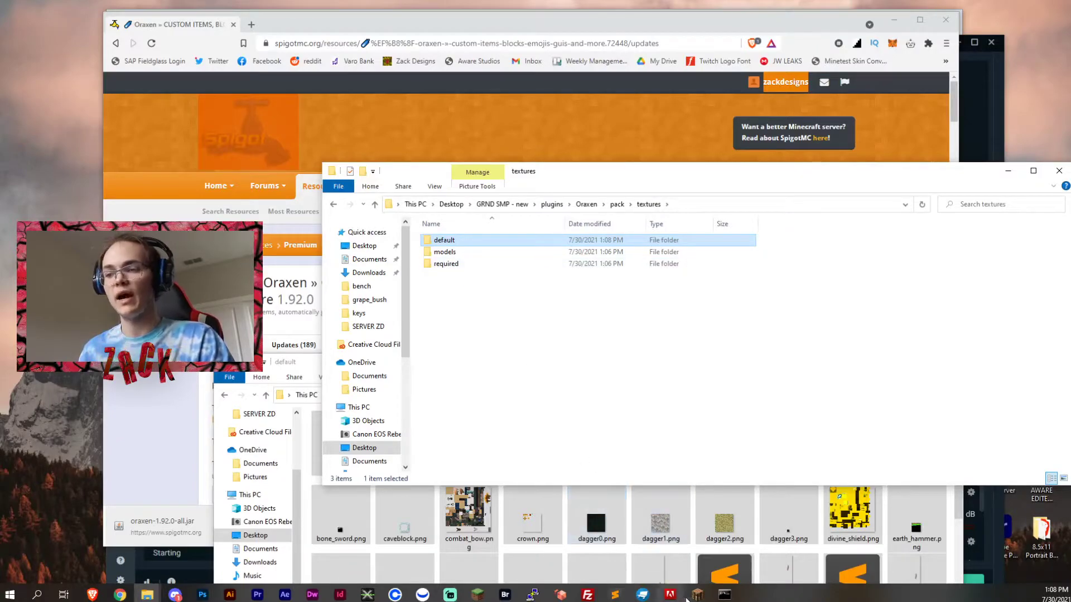
Close the running server console and restart the server with start.bat in the GRND SMP - new folder.
left_click(724, 594)
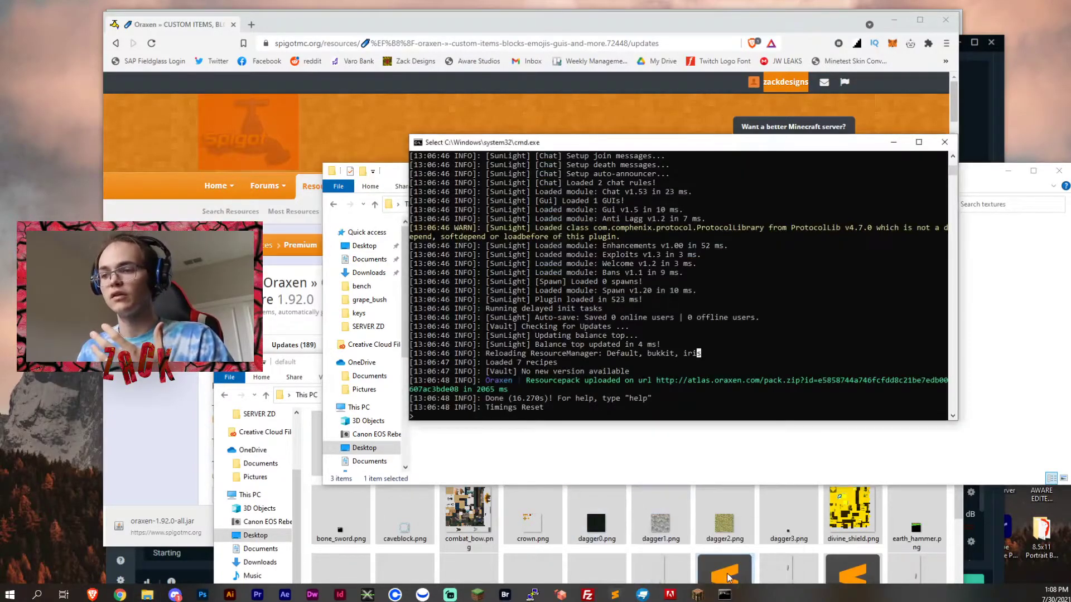
left_click(944, 141)
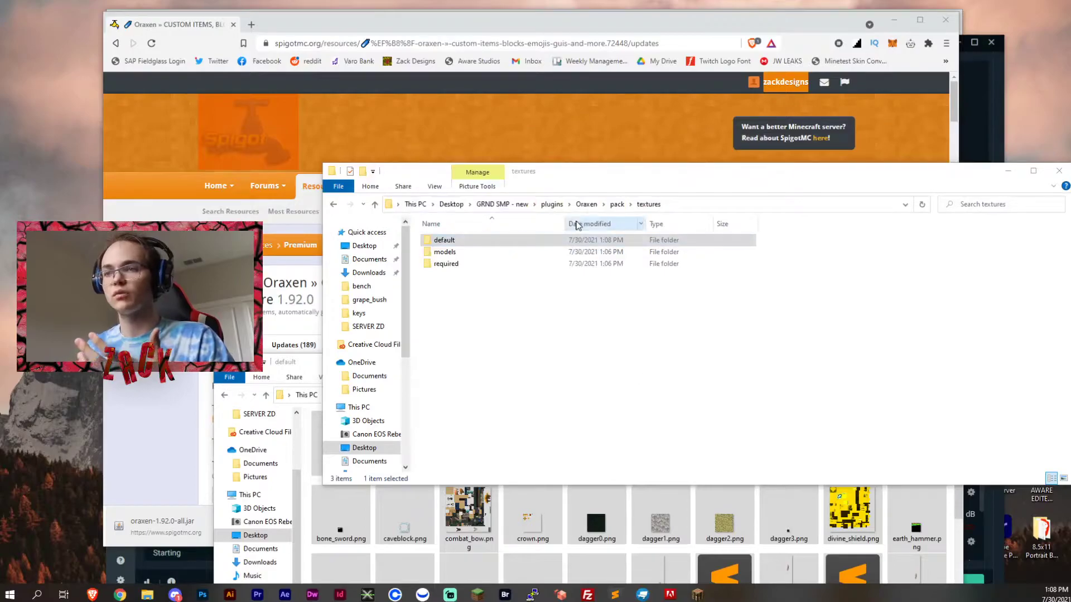
left_click(586, 204)
left_click(552, 205)
left_click(502, 204)
scroll(456, 390, "down", 3)
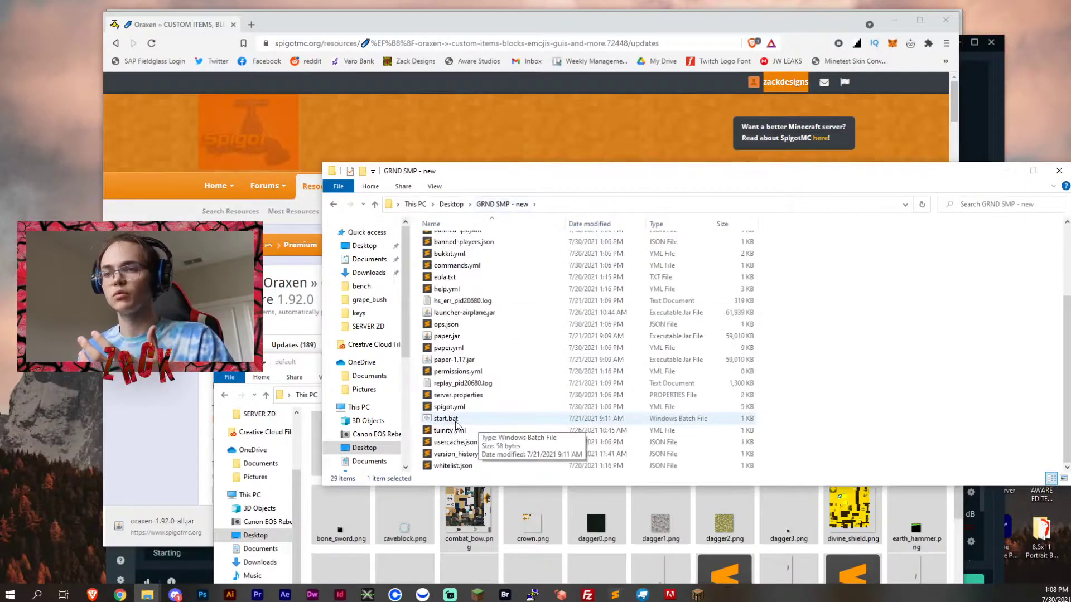
double_click(449, 419)
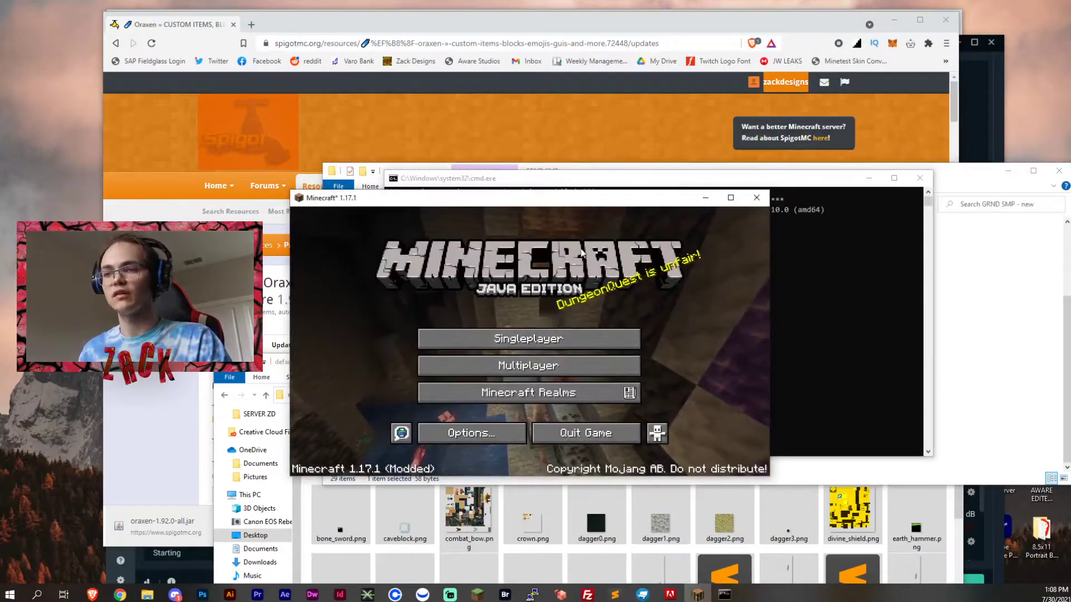
Rearrange the Minecraft and console windows and run the op command for the player's account in the server console.
left_click_drag(576, 201, 540, 198)
left_click(622, 208)
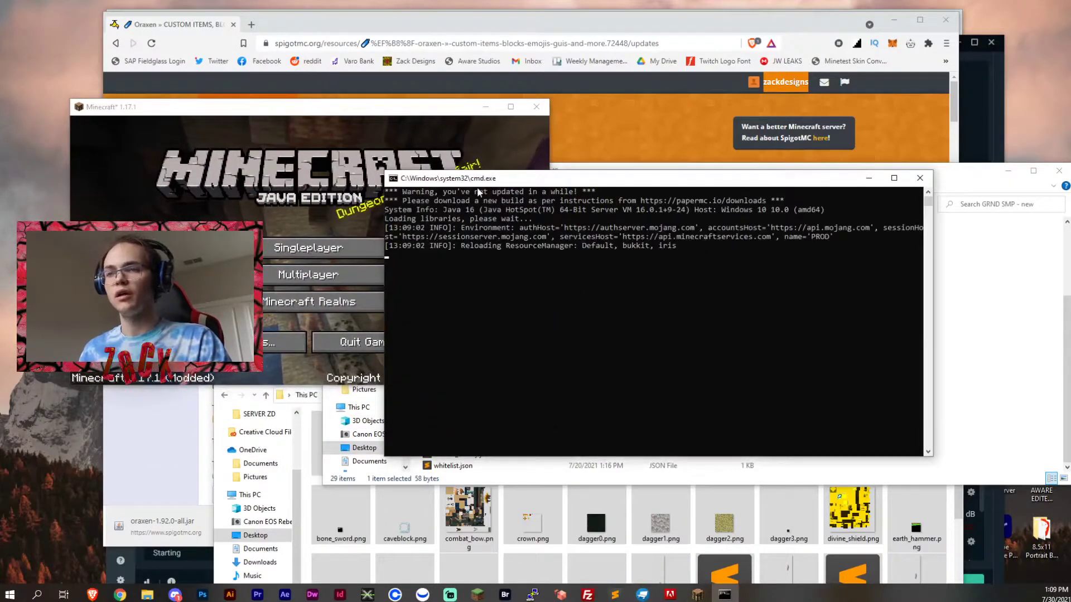
left_click_drag(475, 182, 127, 105)
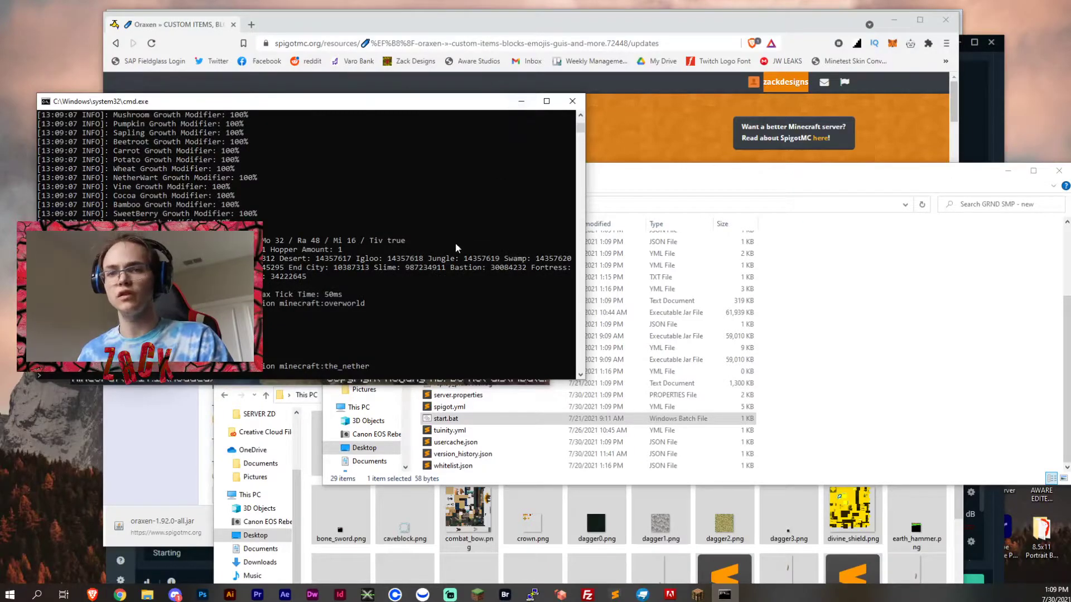
type("op")
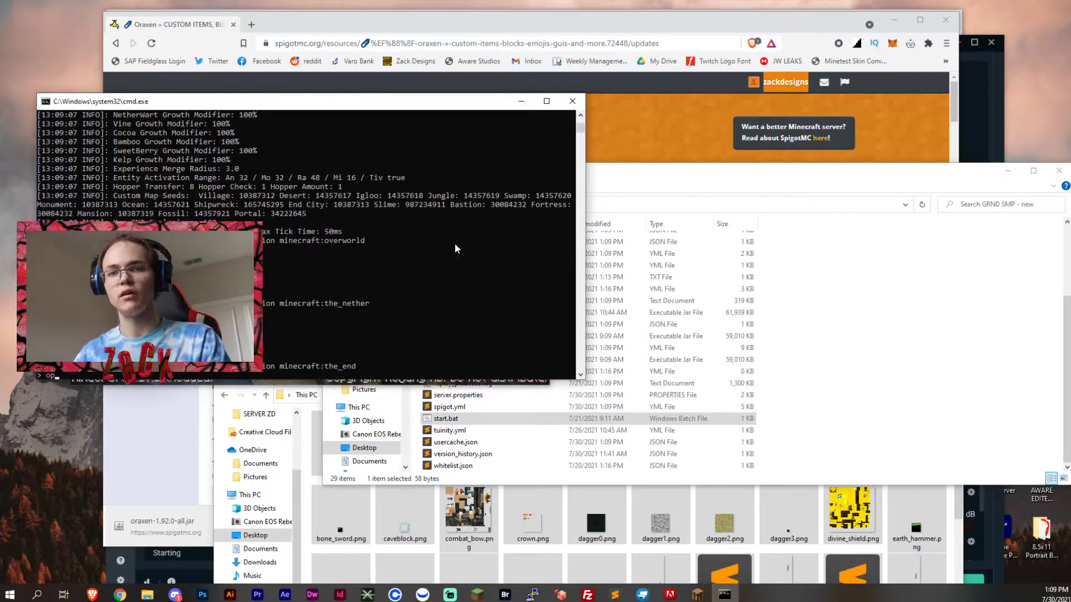
type(" zackdesign")
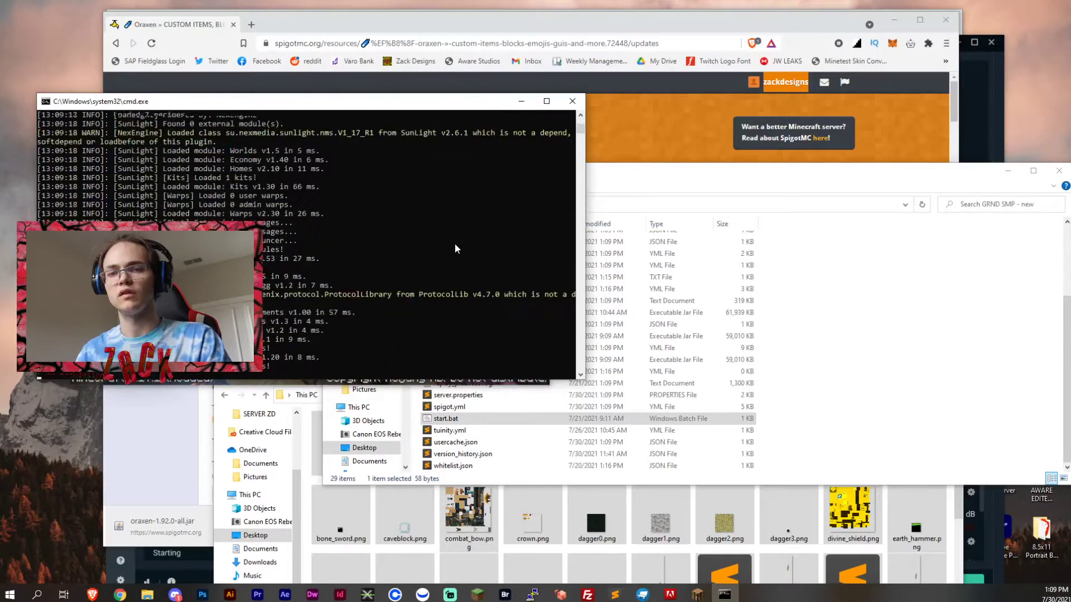
key("Return")
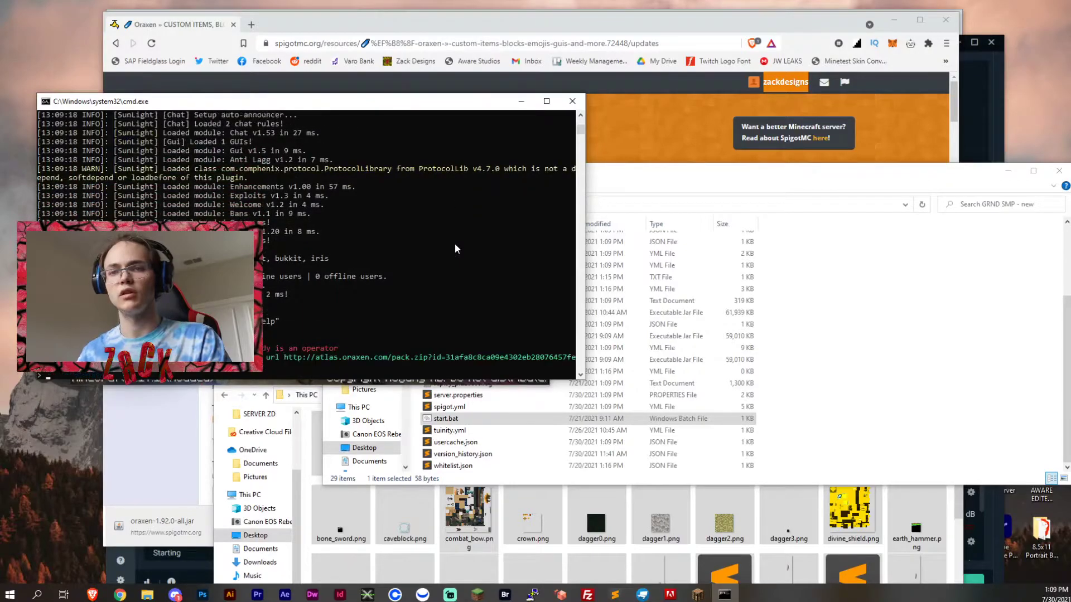
Maximize Minecraft, join the local server through Direct Connection and accept its custom resource pack.
left_click_drag(377, 103, 707, 117)
left_click(335, 109)
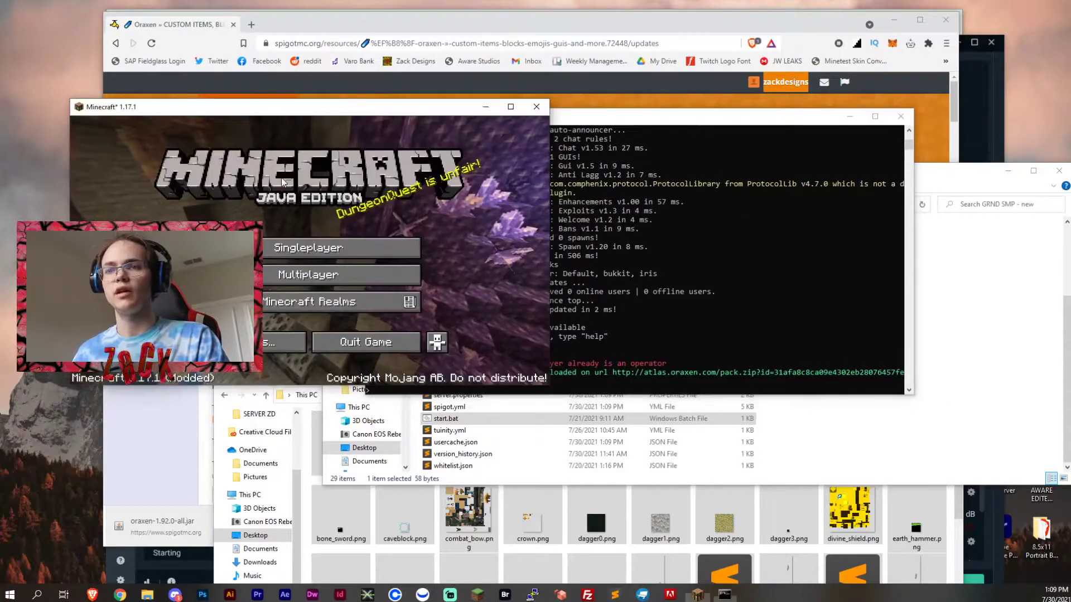
left_click(505, 110)
left_click(483, 251)
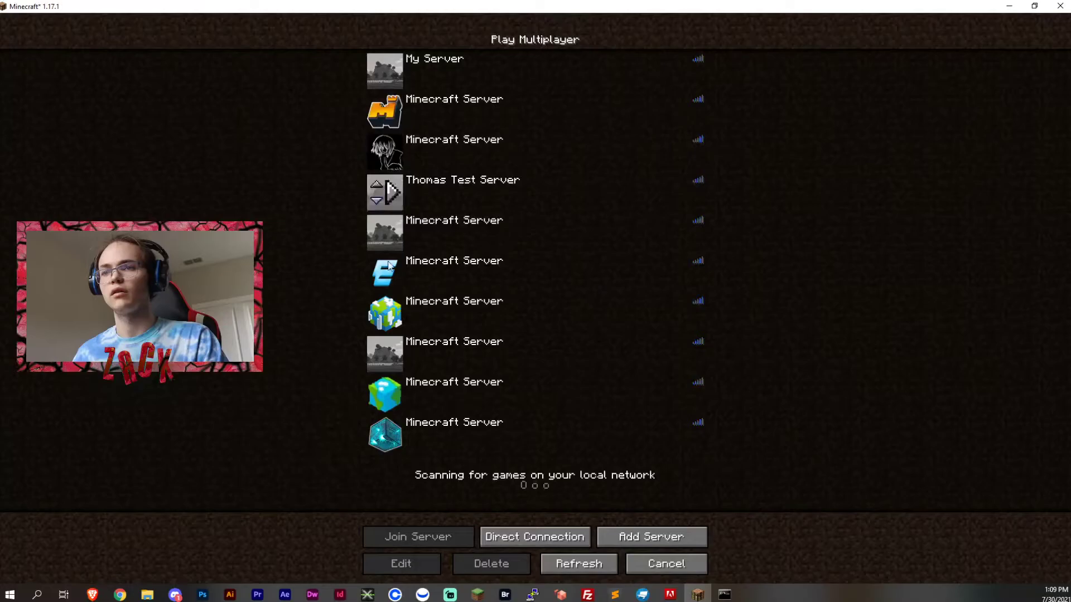
left_click(548, 537)
left_click(511, 289)
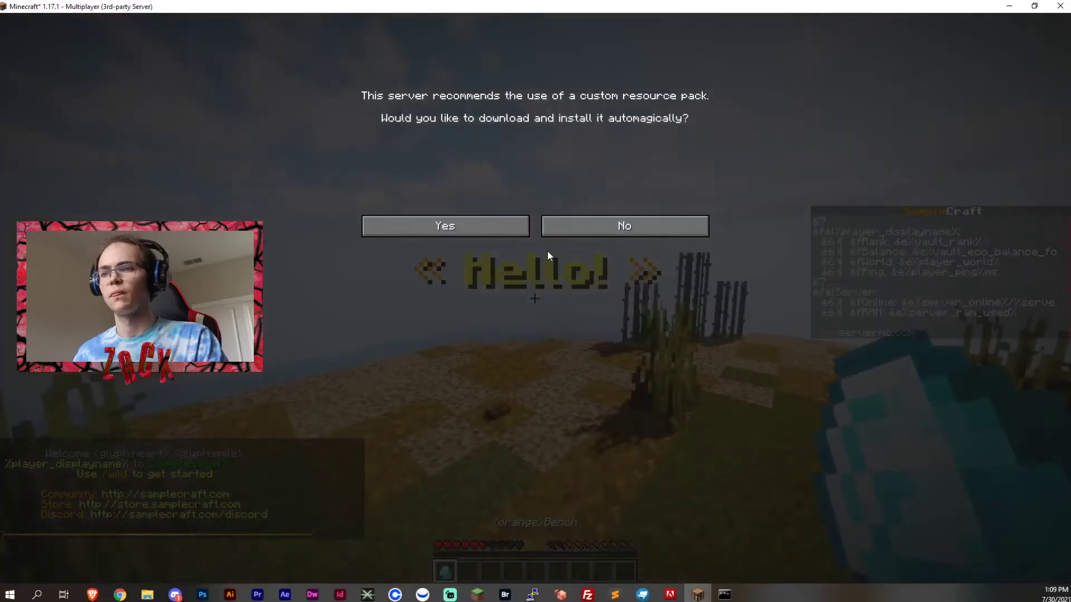
left_click(491, 226)
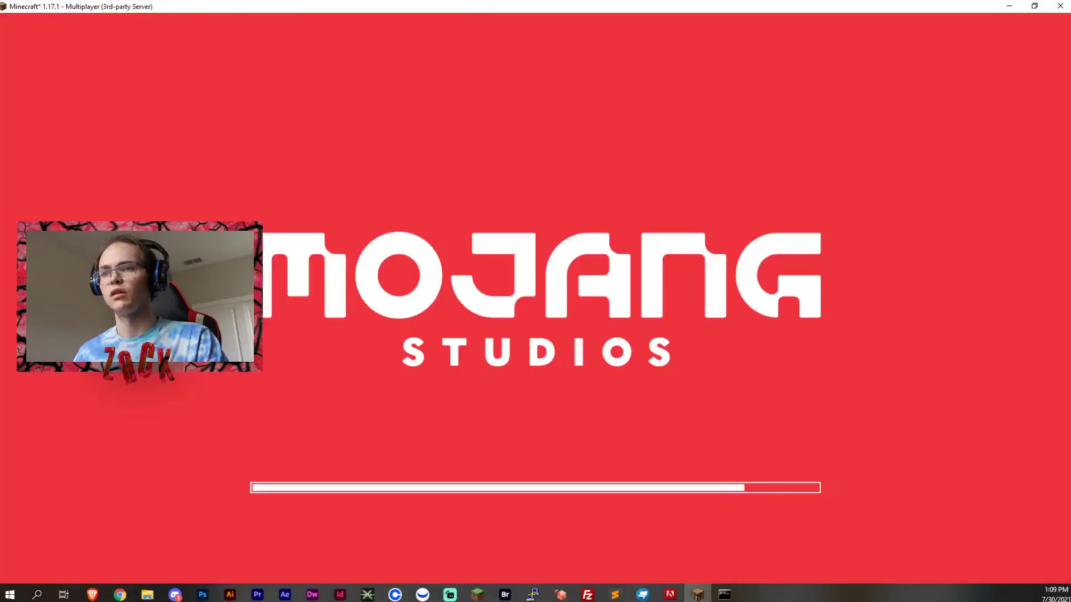
Clear the player's inventory and open the Oraxen item files visualizer with the command /o inv sorted.
key("e")
key("e")
key("slash")
type("o iv")
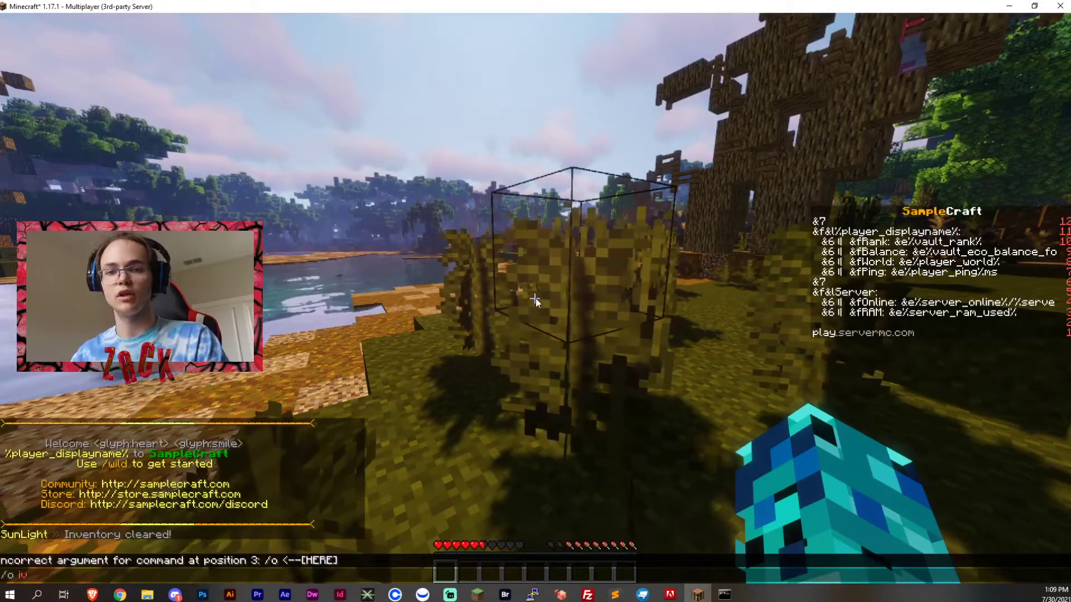
key("BackSpace")
type("nv sorted")
key("Return")
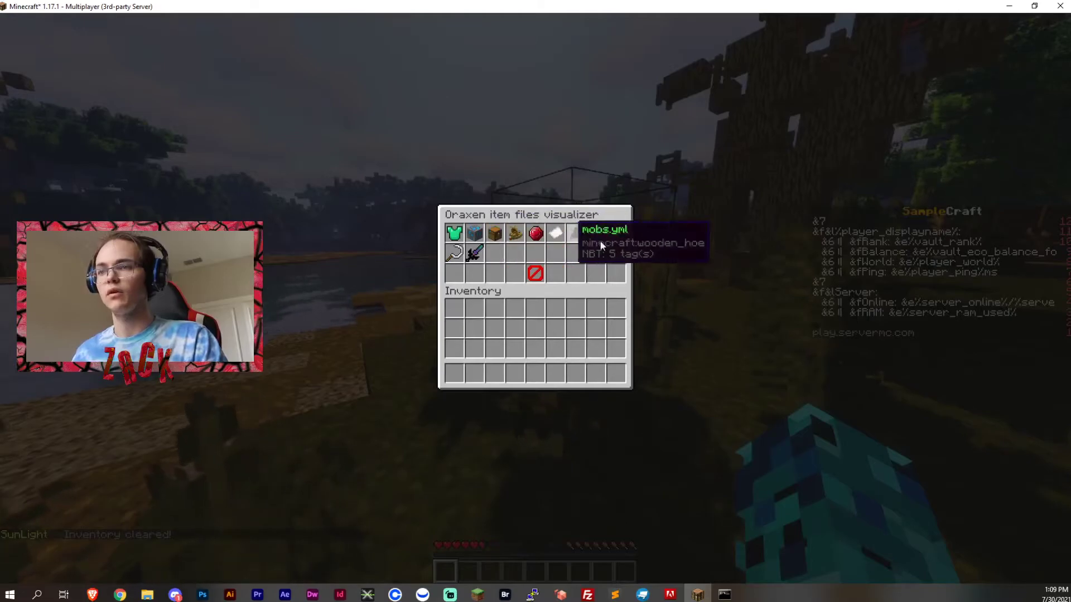
Open the mixt.yml item category and take the raspberry, strawberry, grapes and lemon.
left_click(560, 233)
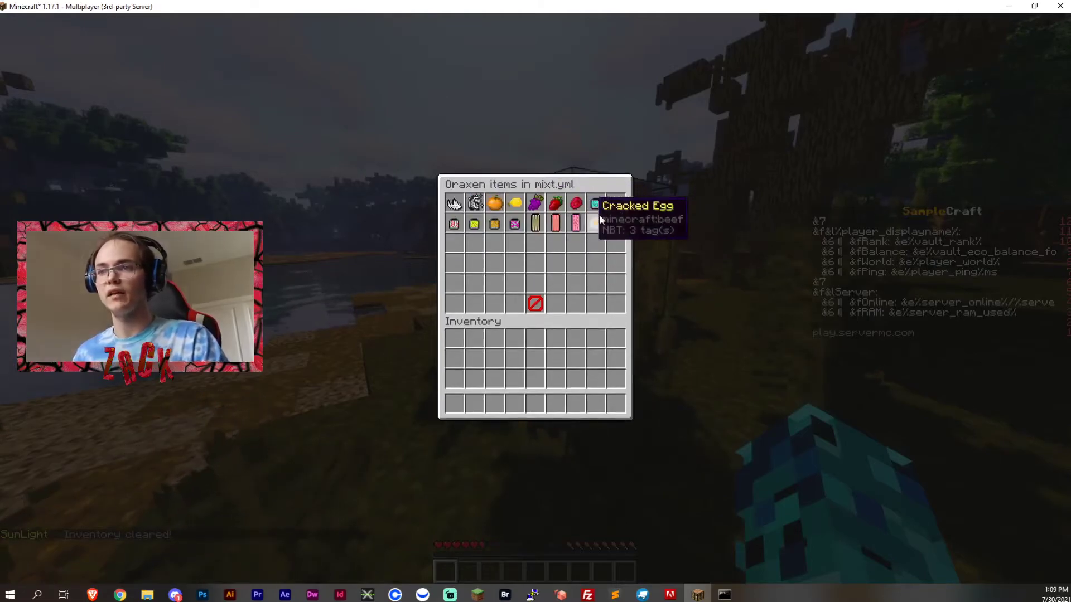
left_click(578, 204)
left_click(555, 203)
left_click(535, 202)
left_click(516, 202)
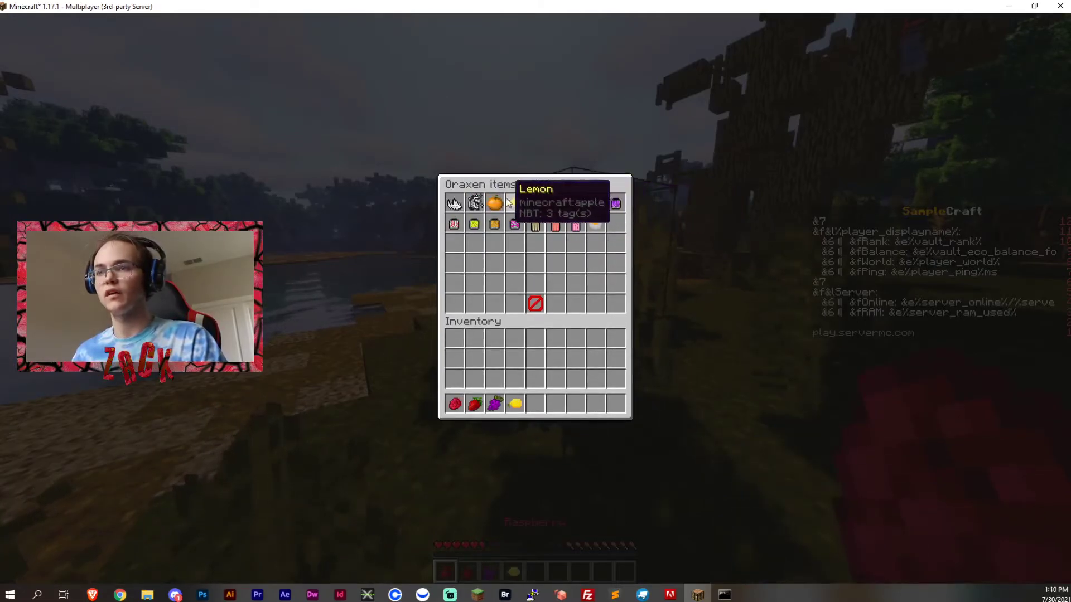
Take the orange fruit from the Oraxen items, leave the inventory and walk along the shore holding the lemon.
left_click(495, 202)
key("Escape")
key("4")
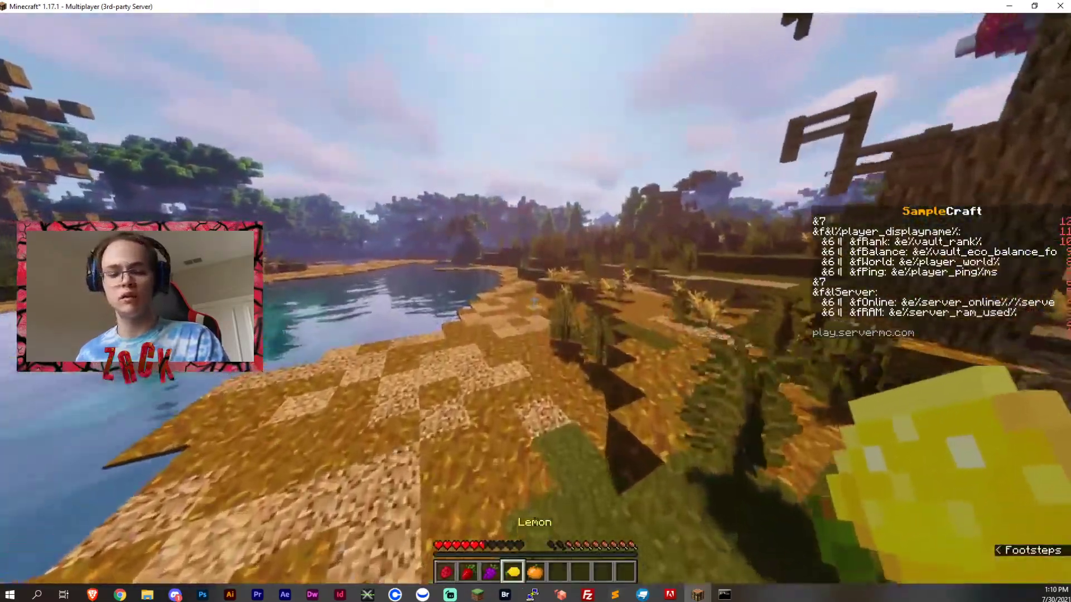
key("w")
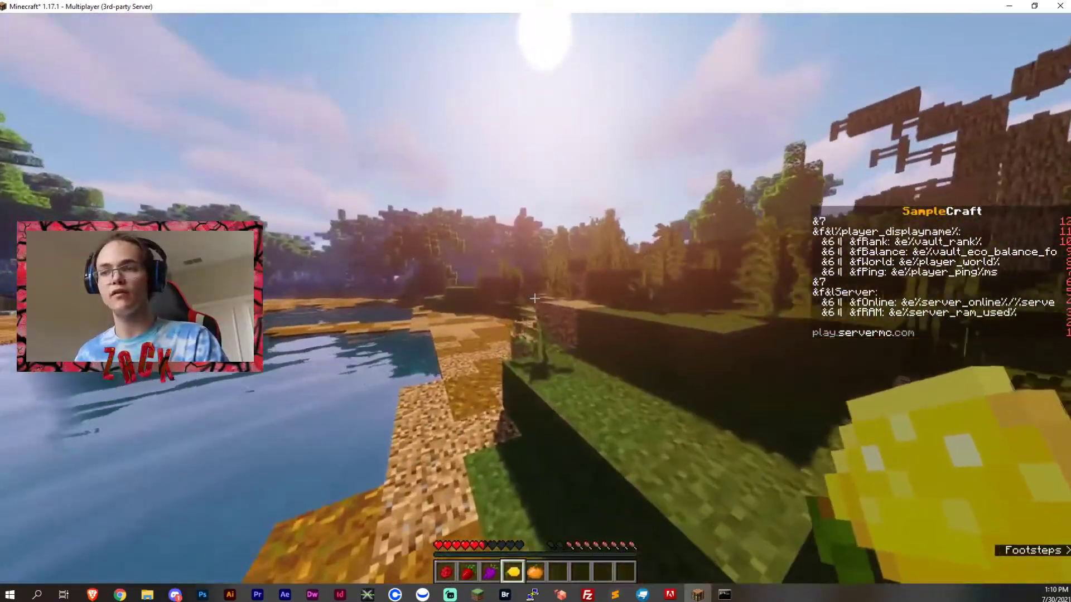
key("w")
left_click(534, 298)
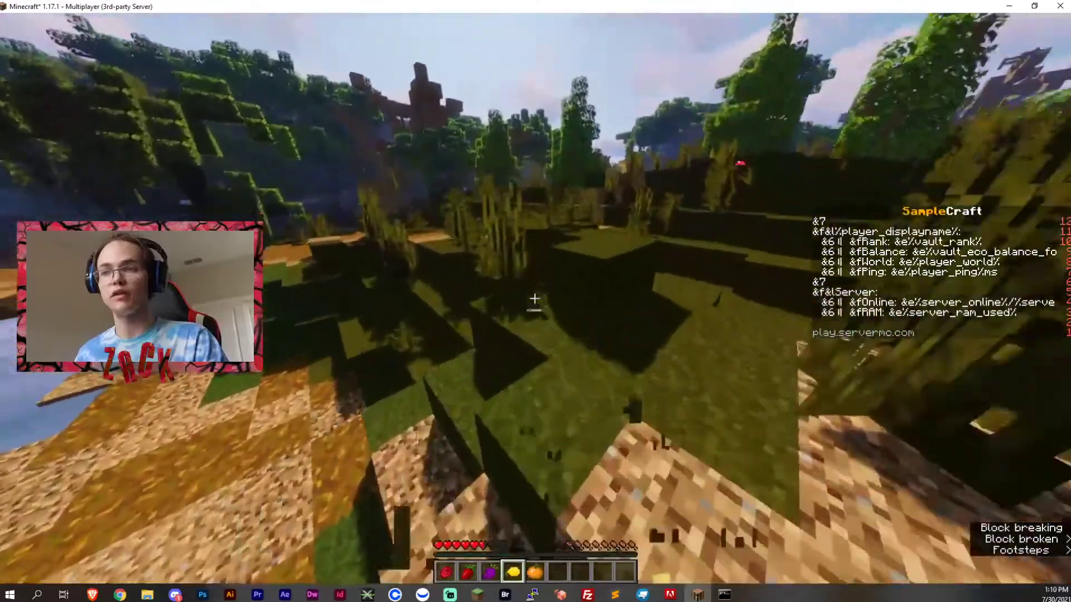
Reopen the Oraxen item files visualizer with /o inv sorted and take the chair from its item category.
type("/o inv sorted")
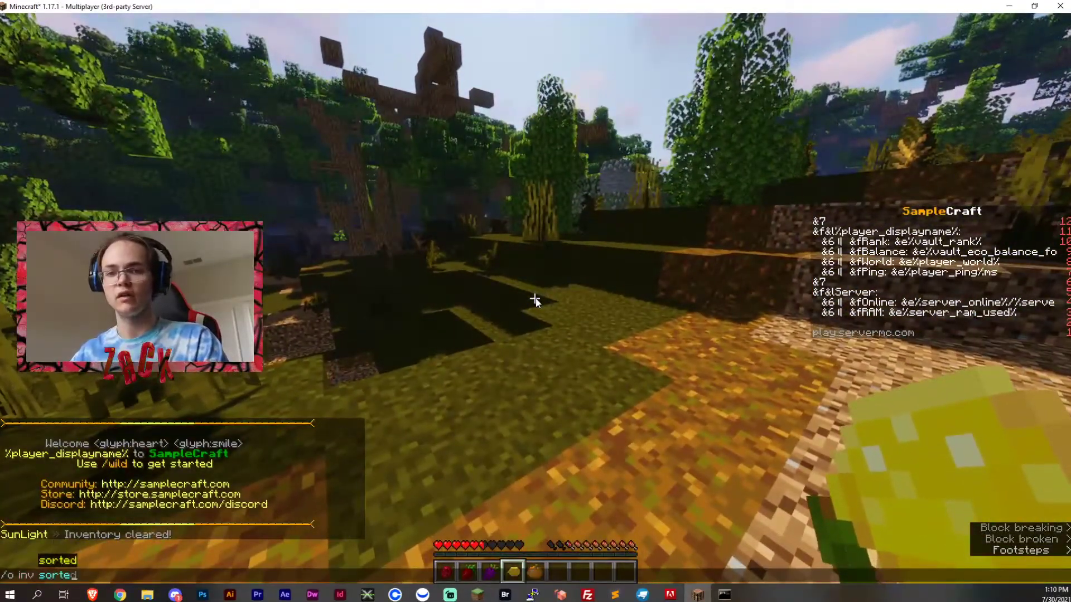
key("Return")
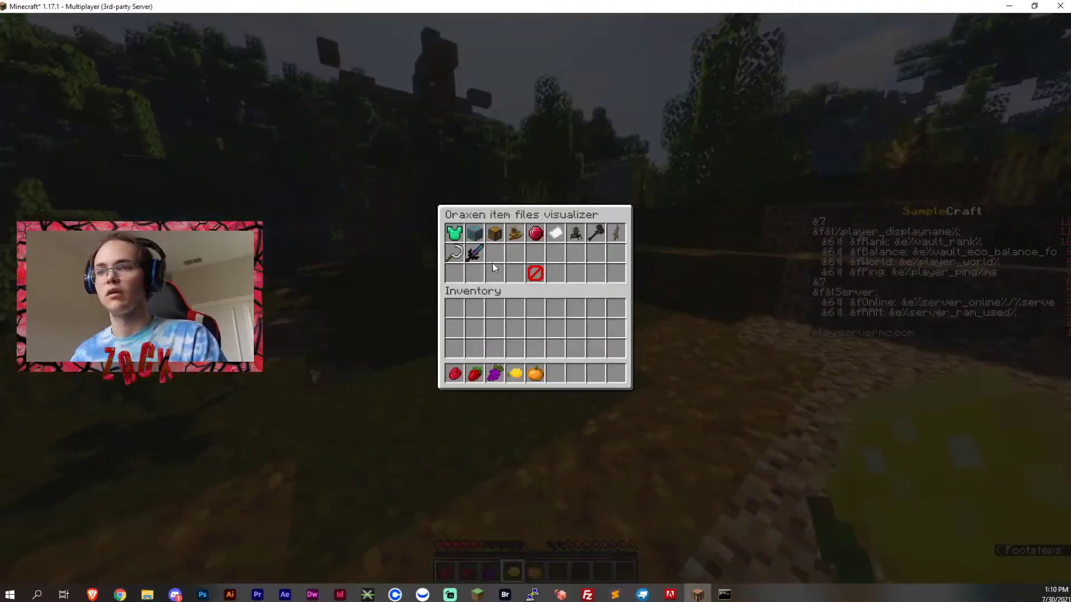
left_click(472, 233)
left_click(595, 203)
key("Escape")
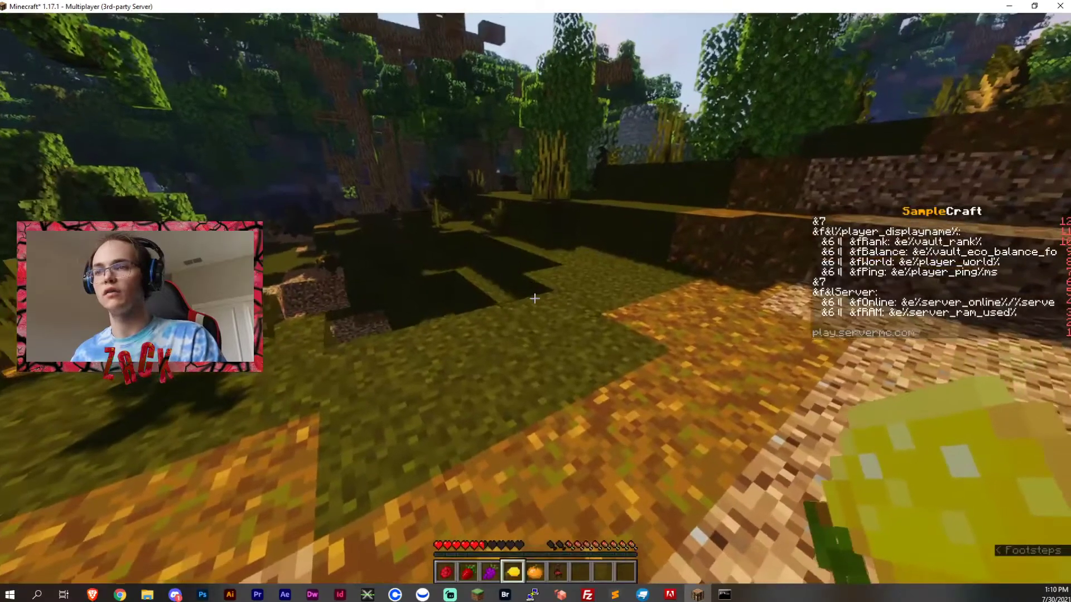
Place the chair on the ground near the path, pick it up to reposition it, and sit on it.
key("6")
right_click(534, 299)
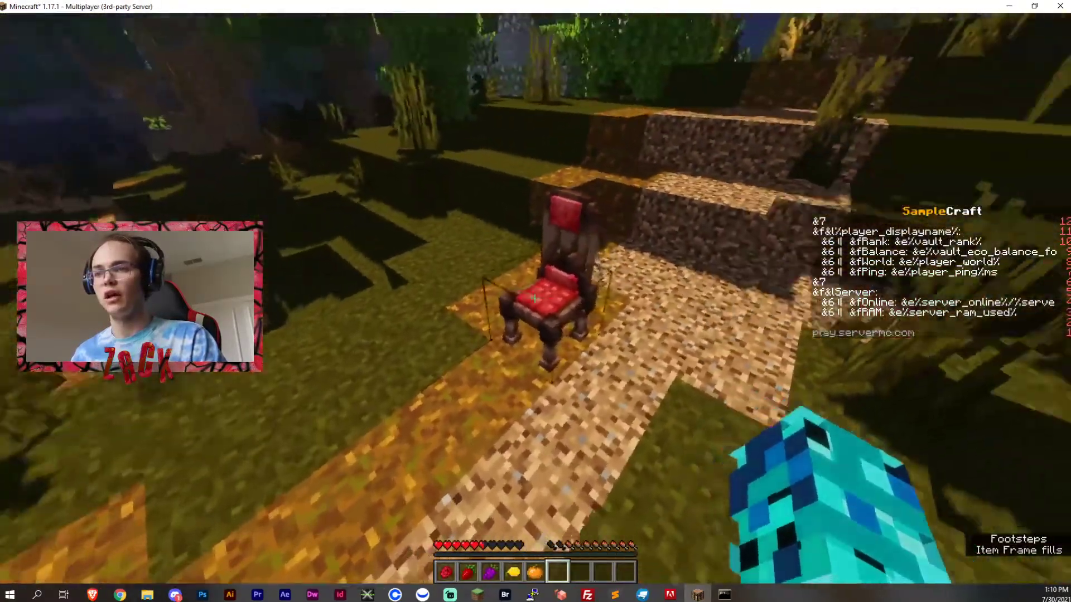
key("w")
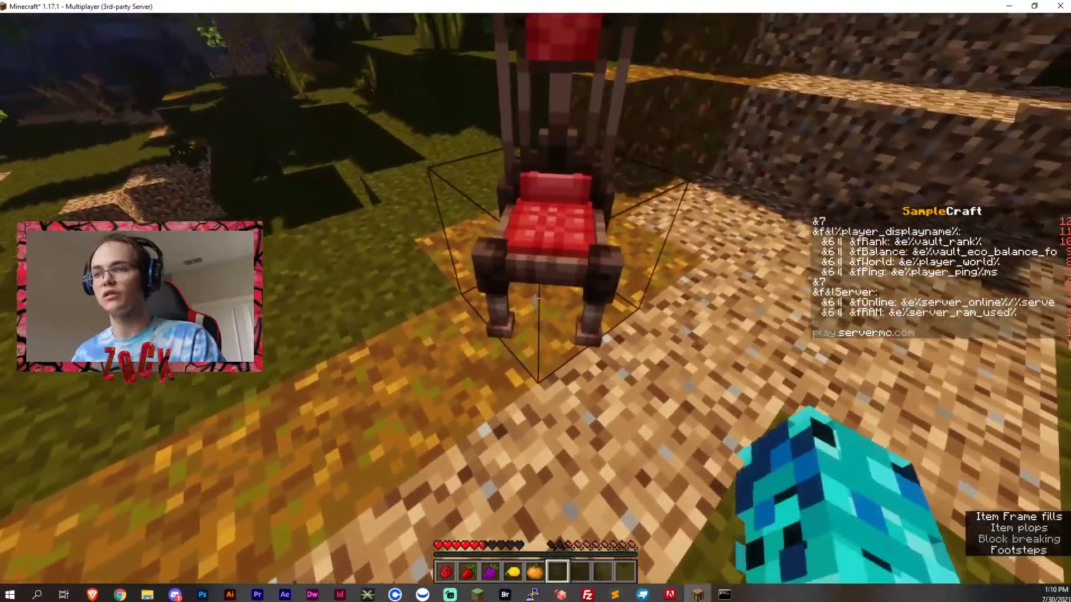
right_click(534, 300)
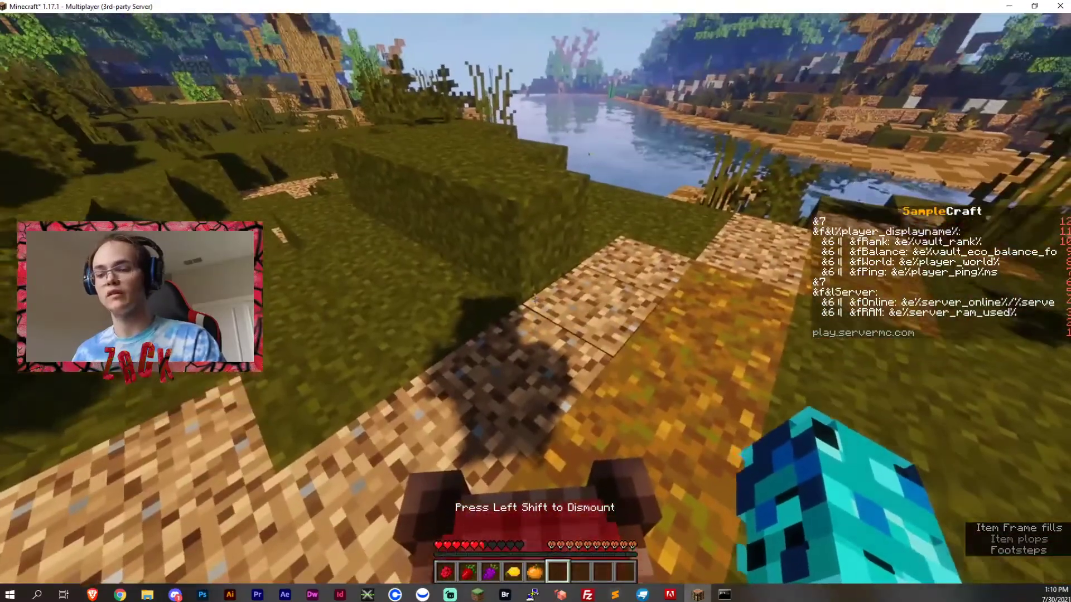
Cycle through the camera perspectives to examine the seated player and the chair from the front.
key("F5")
key("F5")
key("F5")
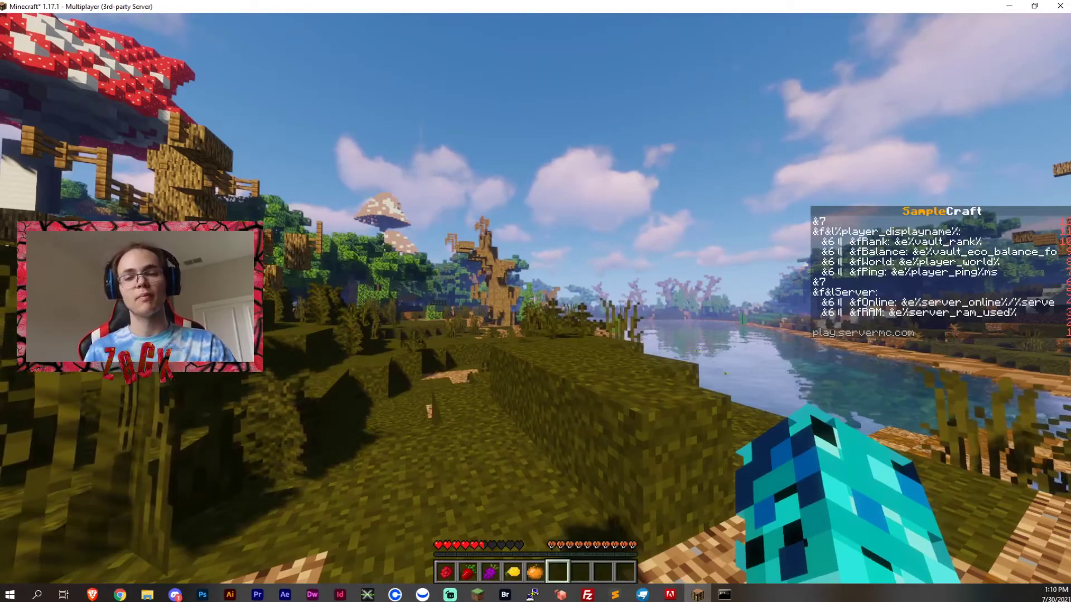
key("F5")
key("F5")
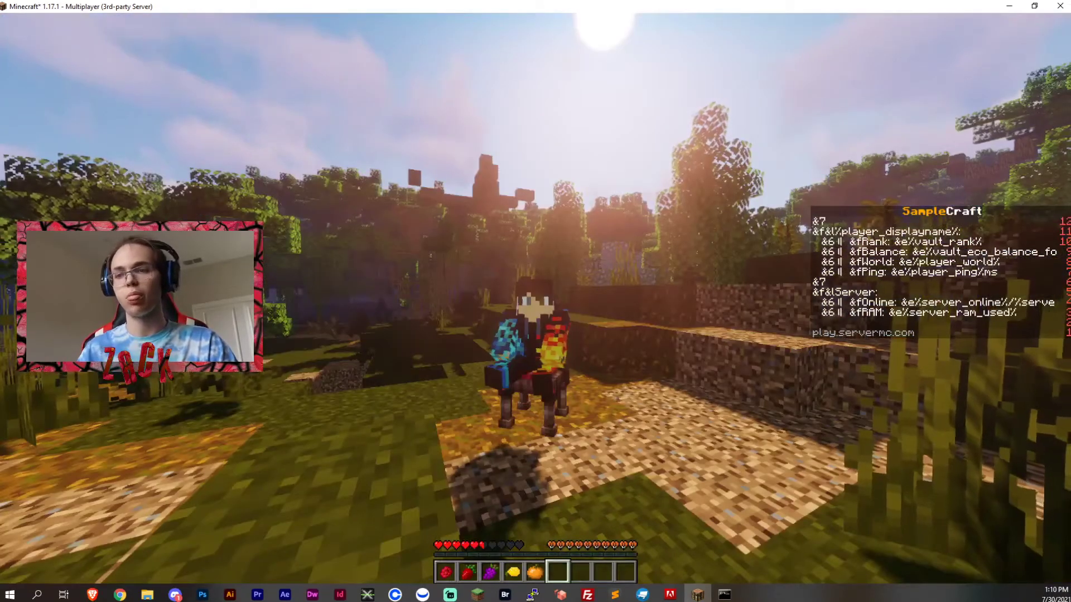